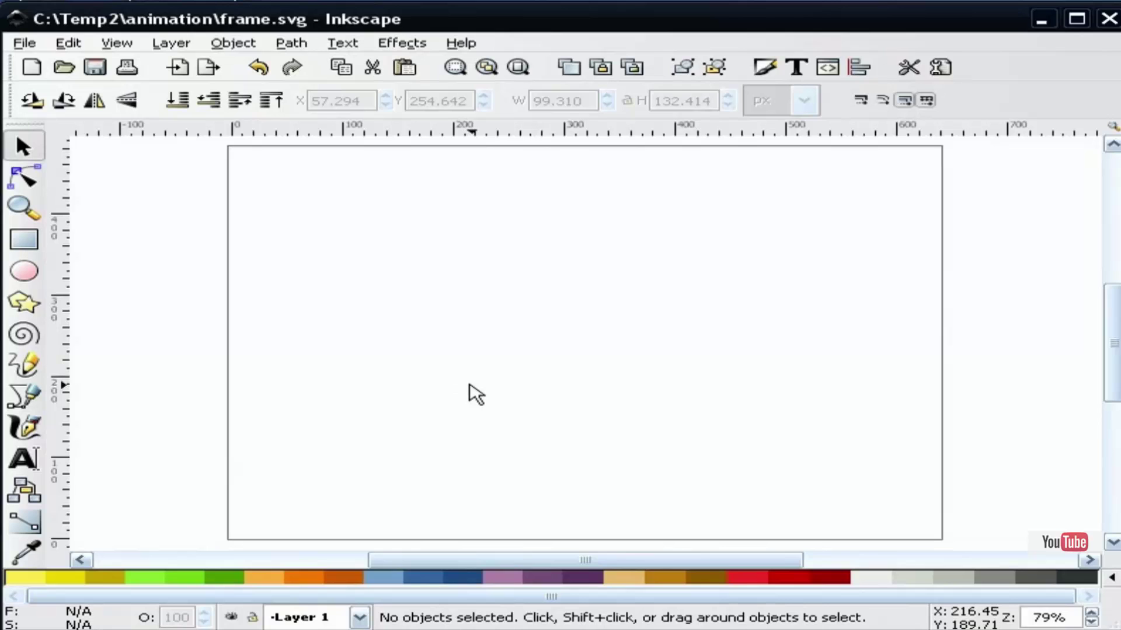
Draw a yellow rectangle over the page and size it to 640 × 480 px
{"action": "left_click", "coordinate": [32, 241]}
{"action": "left_click_drag", "start_coordinate": [248, 163], "coordinate": [921, 524]}
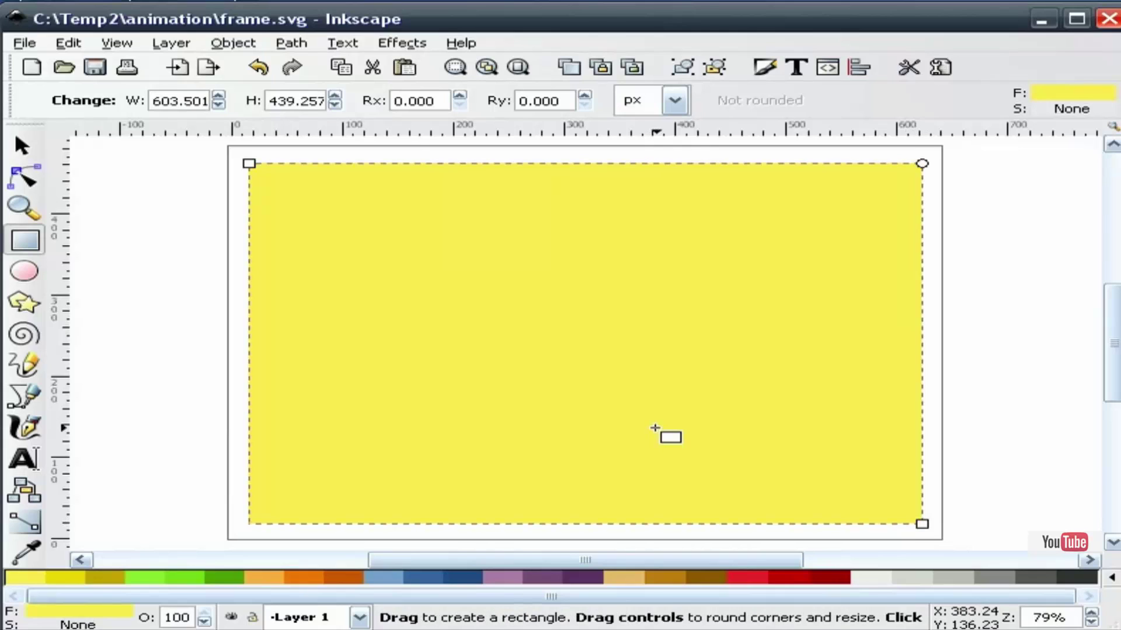
{"action": "left_click", "coordinate": [157, 100]}
{"action": "double_click", "coordinate": [152, 100]}
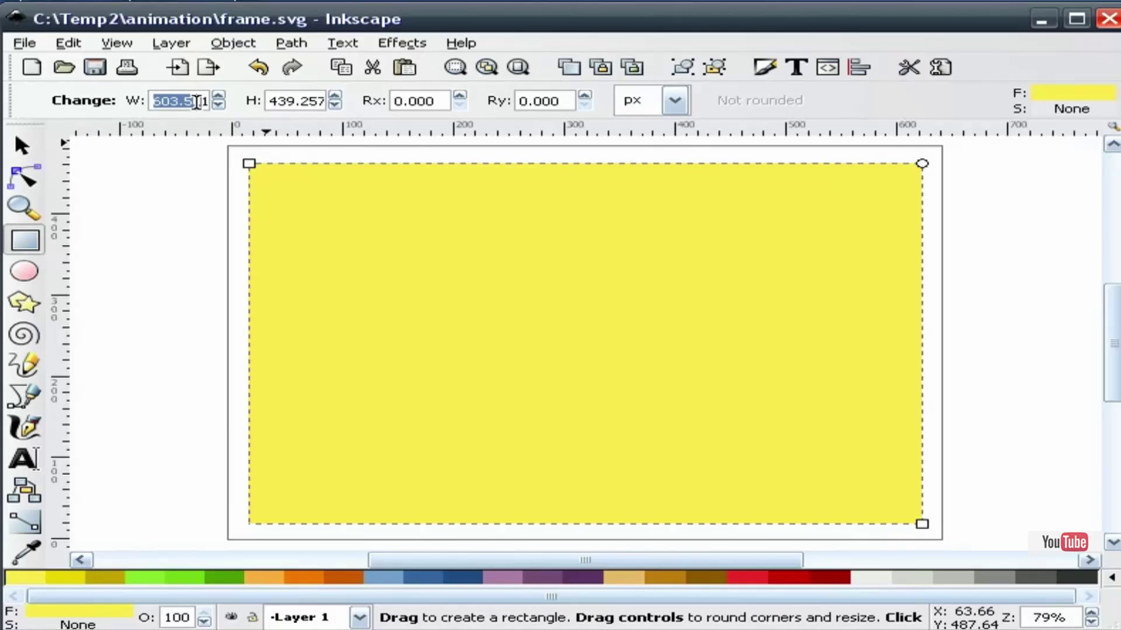
{"action": "type", "text": "640"}
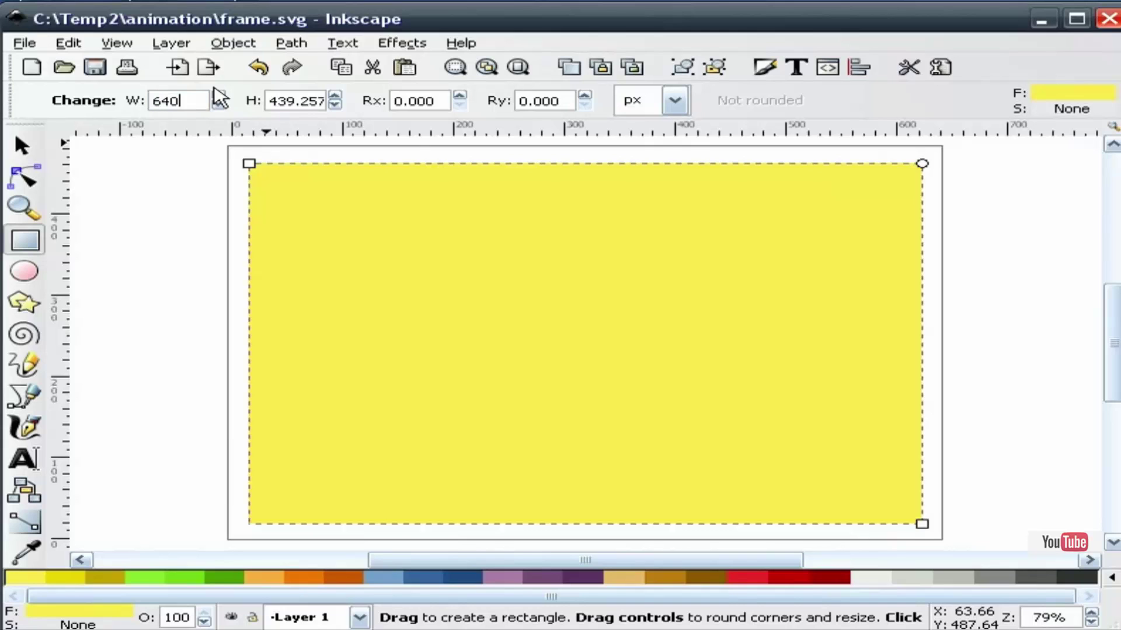
{"action": "key", "text": "Return"}
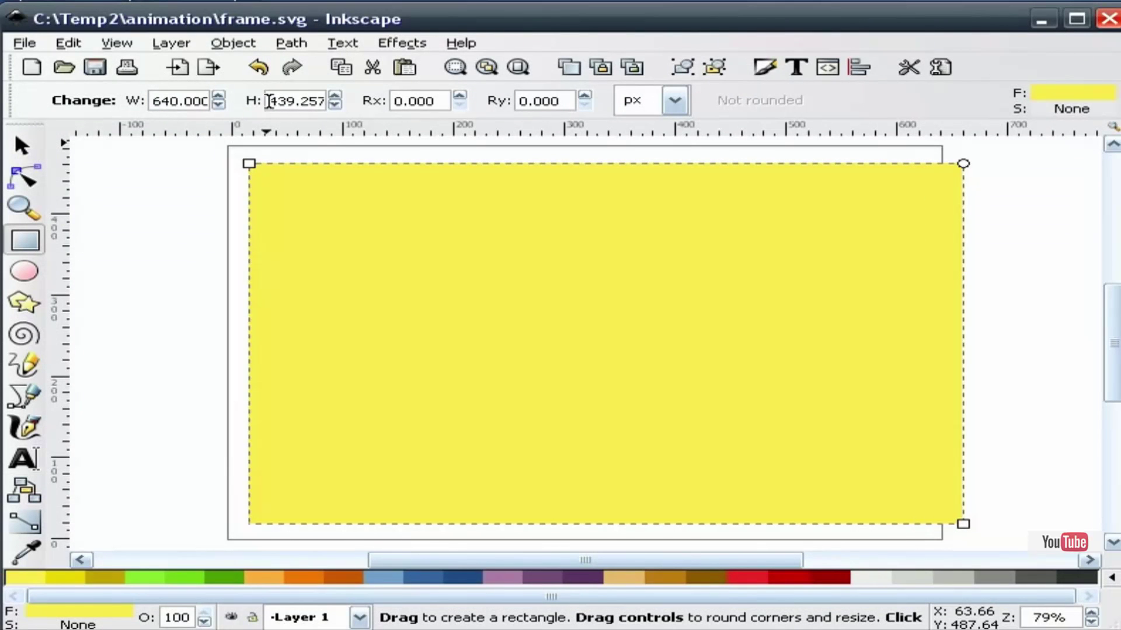
{"action": "double_click", "coordinate": [316, 102]}
{"action": "type", "text": "480"}
{"action": "key", "text": "Return"}
Align the rectangle's left and top edges to the page with Align and Distribute
{"action": "left_click", "coordinate": [24, 146]}
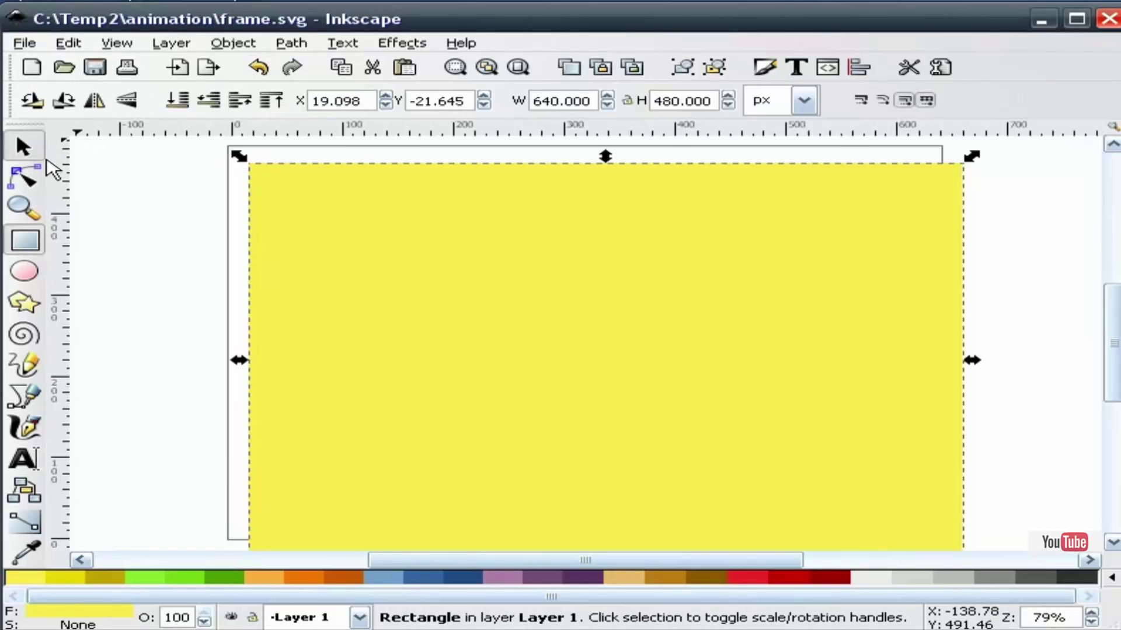
{"action": "key", "text": "Escape"}
{"action": "left_click", "coordinate": [408, 240]}
{"action": "left_click", "coordinate": [859, 68]}
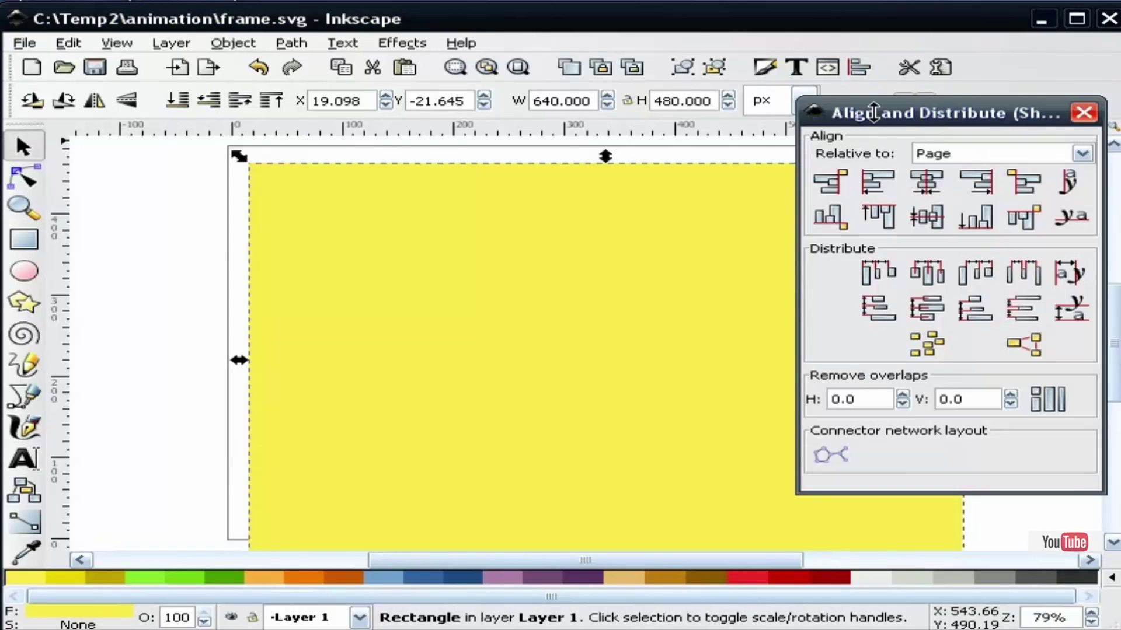
{"action": "left_click", "coordinate": [926, 183]}
{"action": "left_click", "coordinate": [926, 217]}
{"action": "left_click", "coordinate": [1083, 113]}
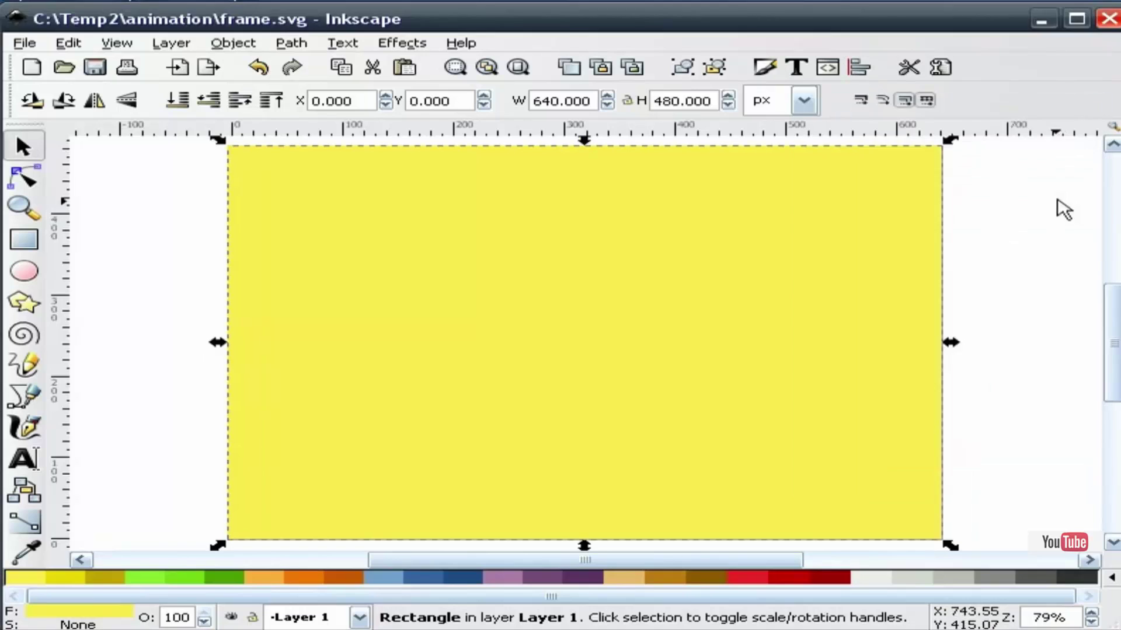
{"action": "left_click", "coordinate": [1060, 208]}
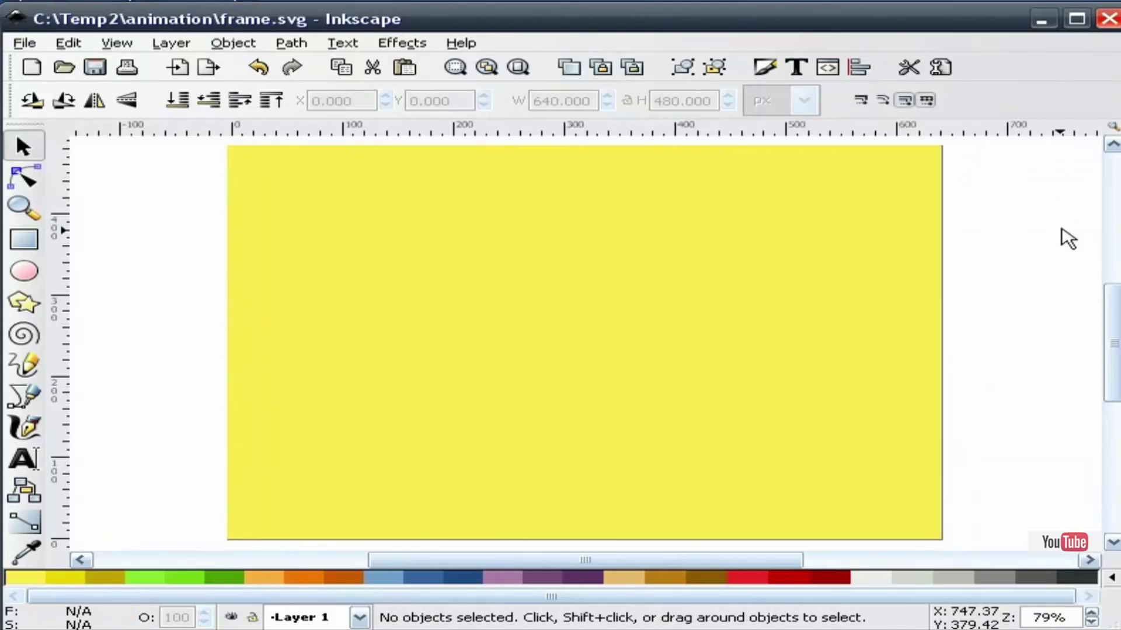
Type 'HEATHENX', shrink it to about half size, and place it at the page's left middle
{"action": "left_click", "coordinate": [24, 459]}
{"action": "left_click", "coordinate": [158, 441]}
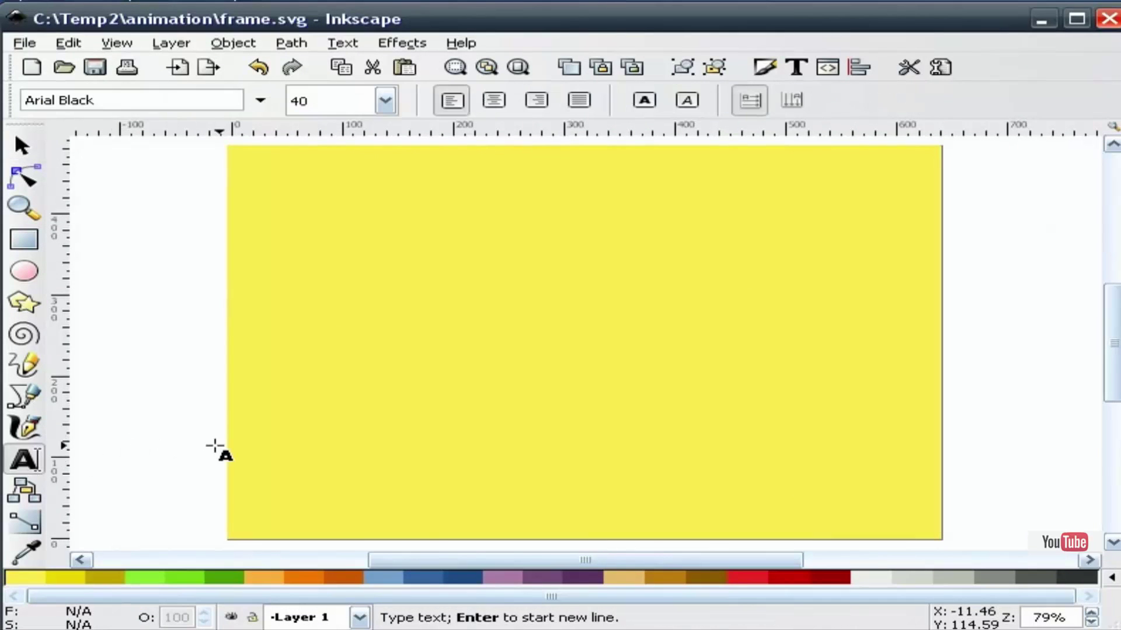
{"action": "type", "text": "HEATHENX"}
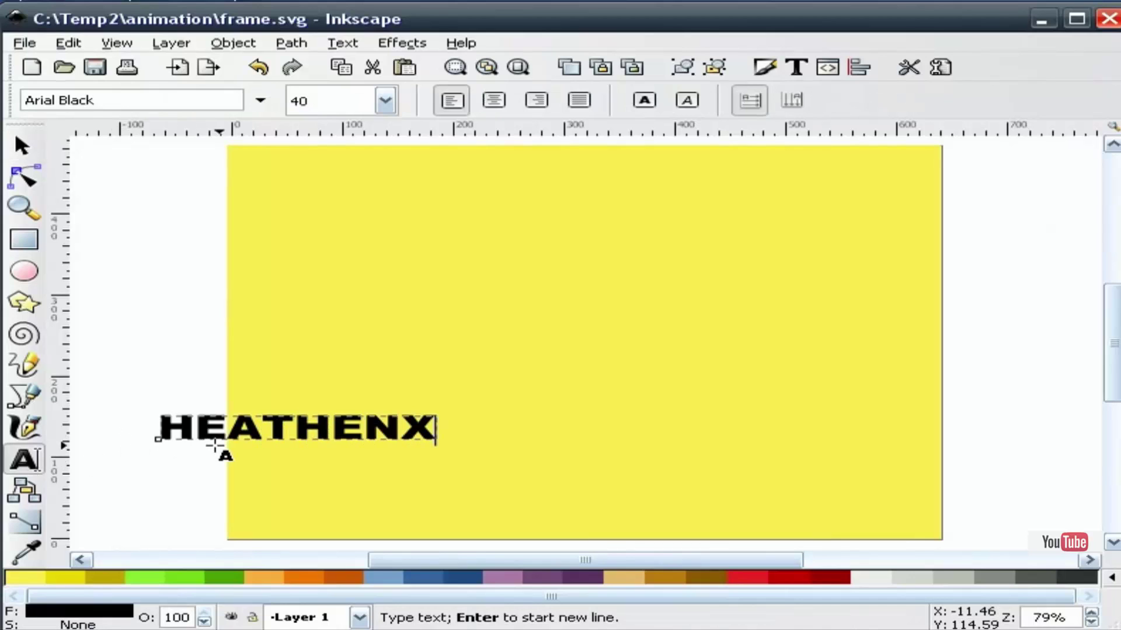
{"action": "left_click", "coordinate": [23, 146]}
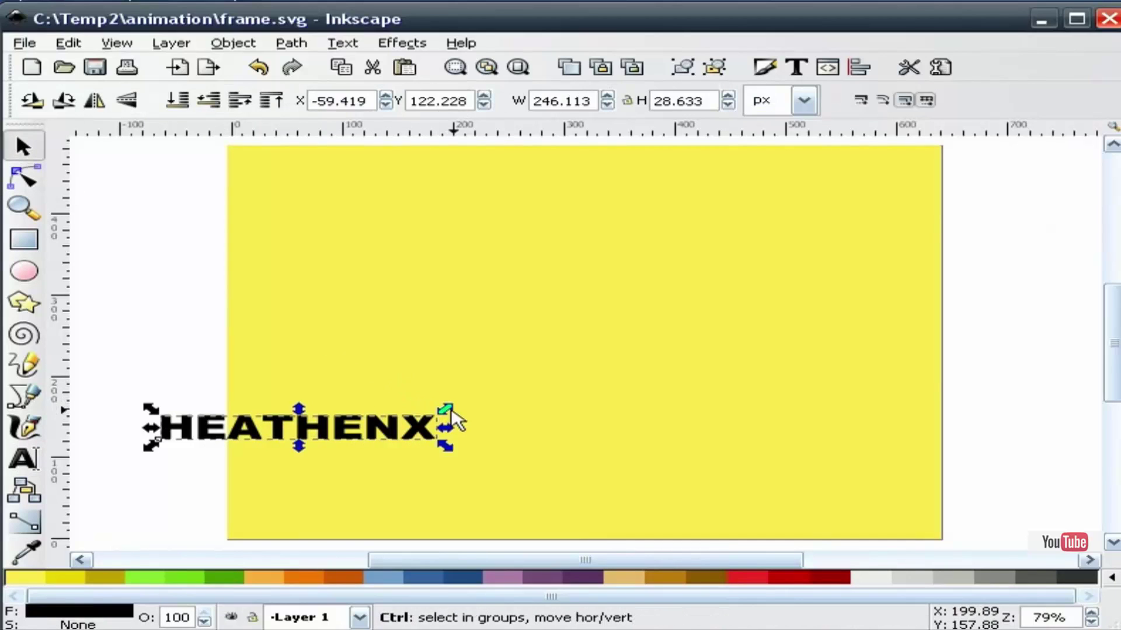
{"action": "left_click_drag", "start_coordinate": [445, 408], "coordinate": [309, 421]}
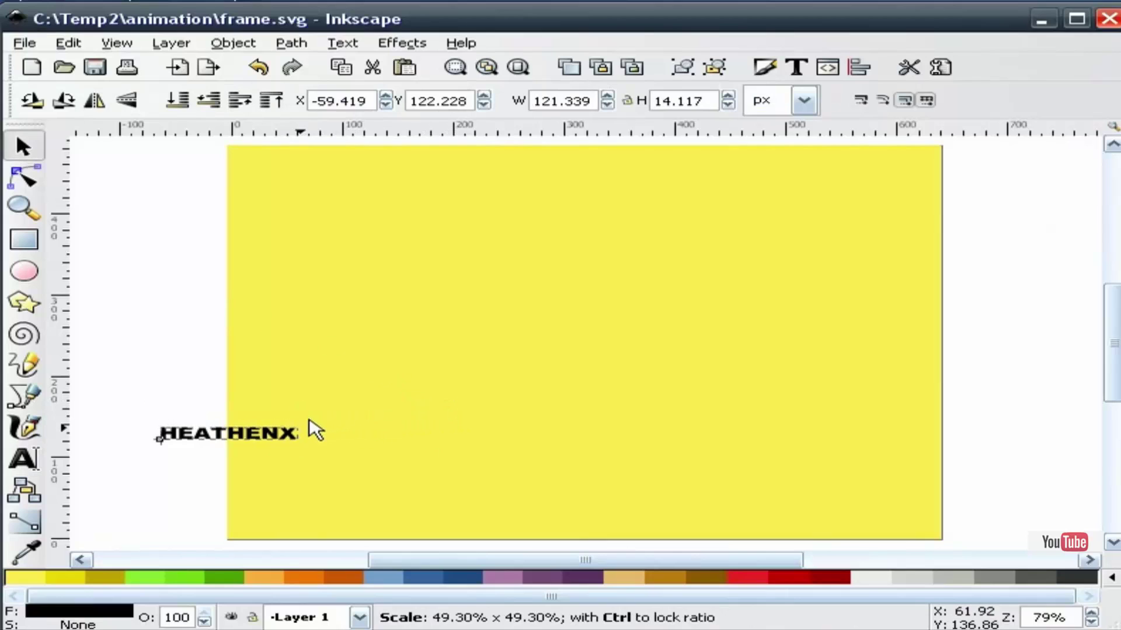
{"action": "left_click", "coordinate": [150, 348]}
{"action": "left_click_drag", "start_coordinate": [209, 429], "coordinate": [290, 323]}
{"action": "left_click", "coordinate": [268, 348]}
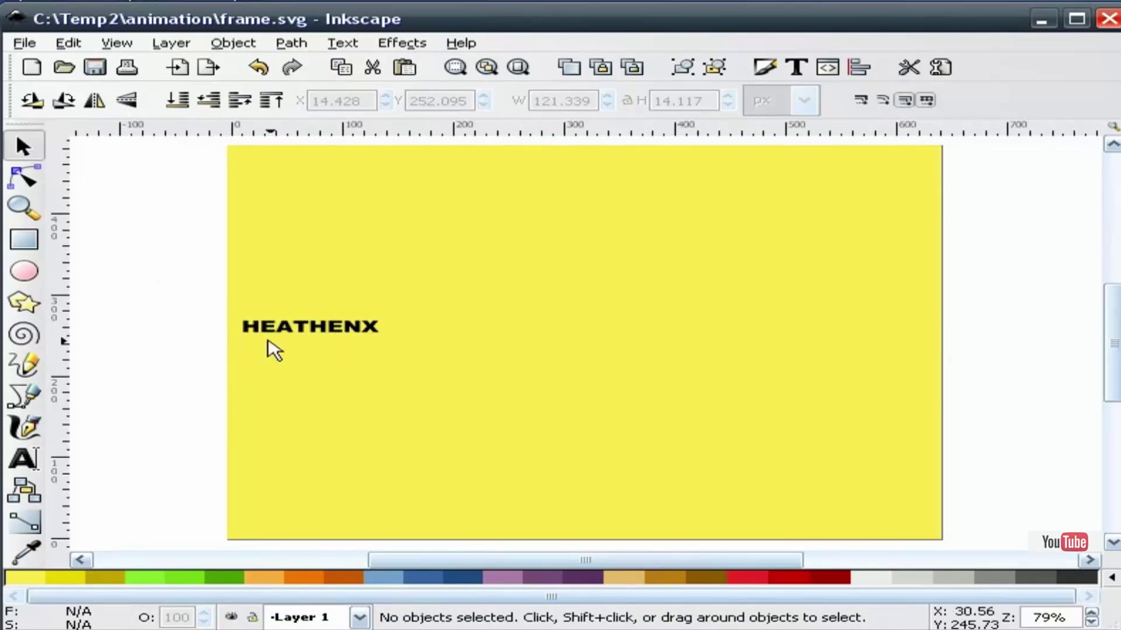
Convert the HEATHENX text into a path with Path > Object to Path
{"action": "left_click", "coordinate": [289, 326]}
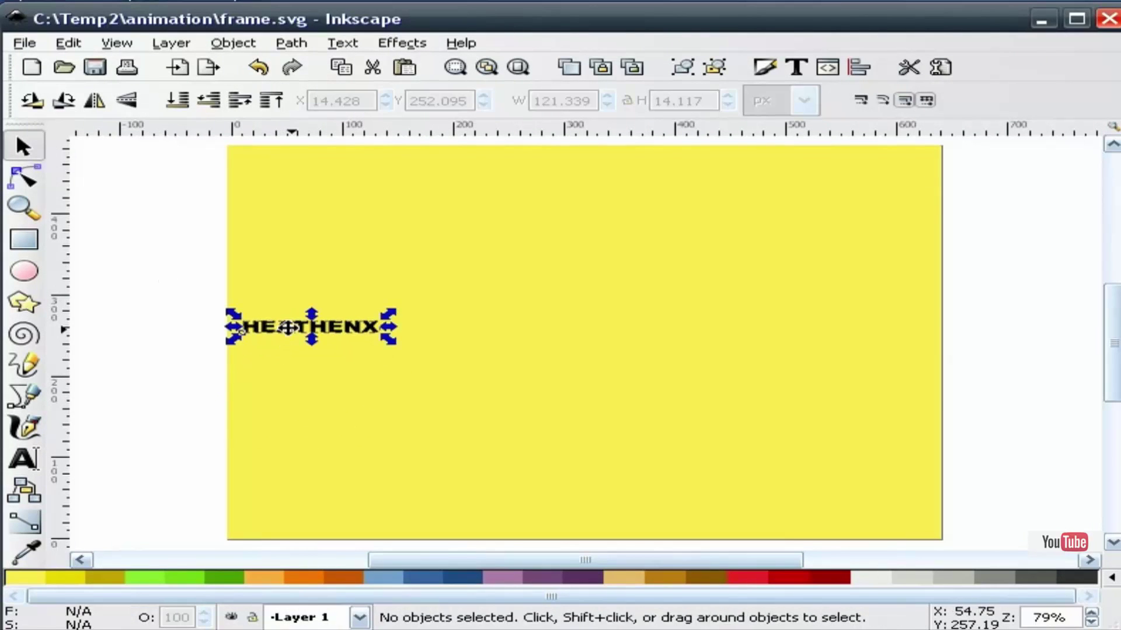
{"action": "left_click", "coordinate": [291, 43]}
{"action": "left_click", "coordinate": [327, 73]}
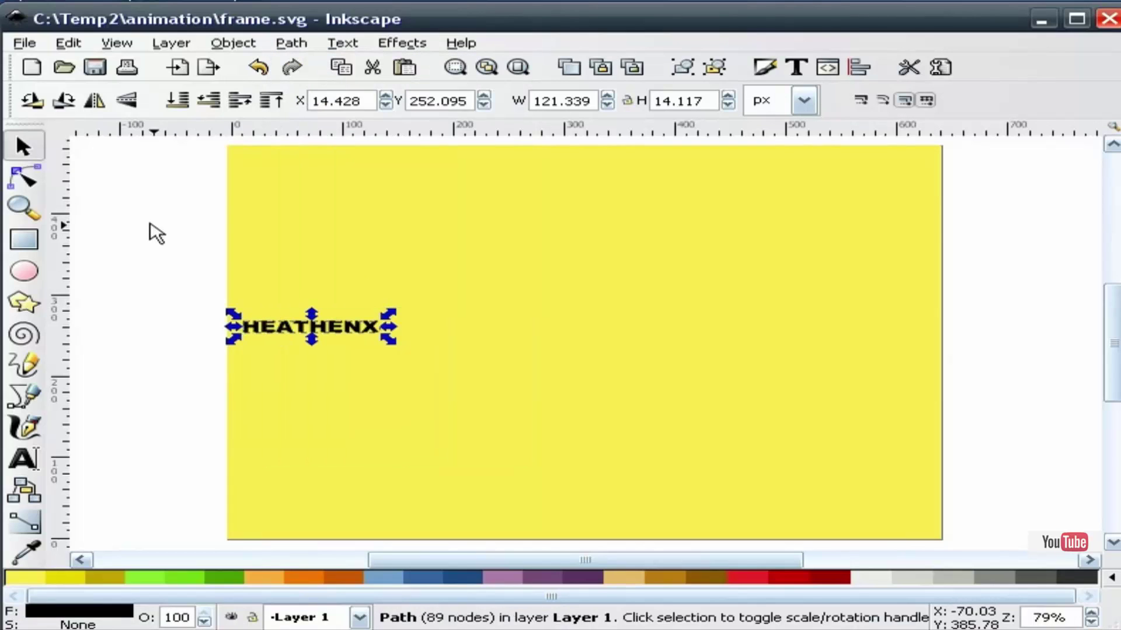
{"action": "left_click", "coordinate": [150, 232]}
{"action": "left_click", "coordinate": [291, 327]}
{"action": "right_click", "coordinate": [292, 329]}
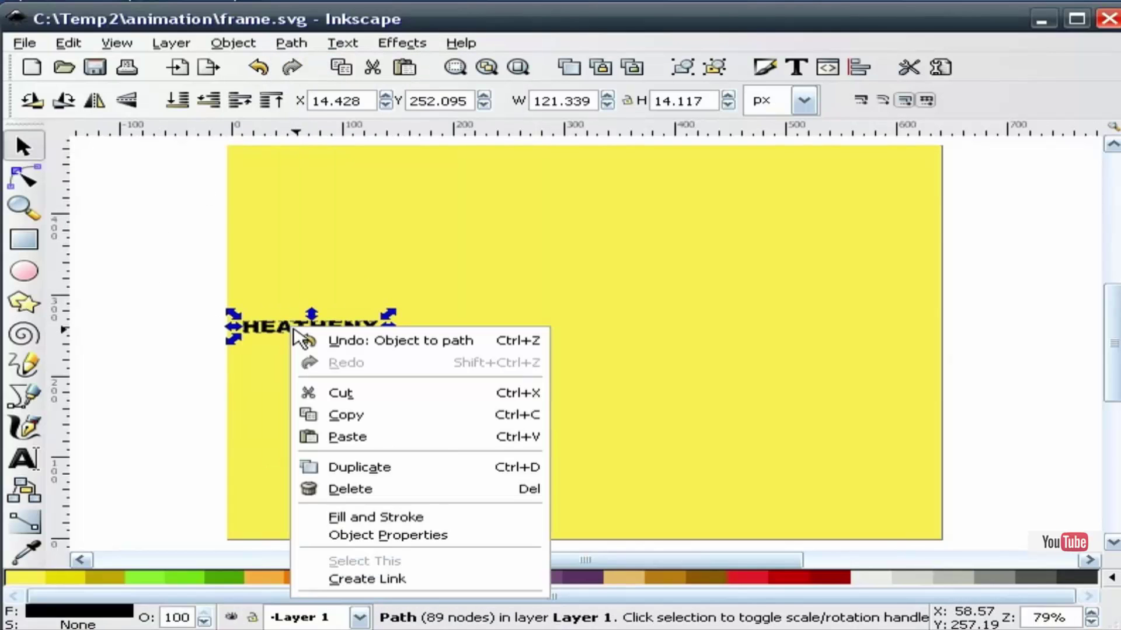
Duplicate the HEATHENX path and rotate the copy 90° to vertical
{"action": "left_click", "coordinate": [370, 468]}
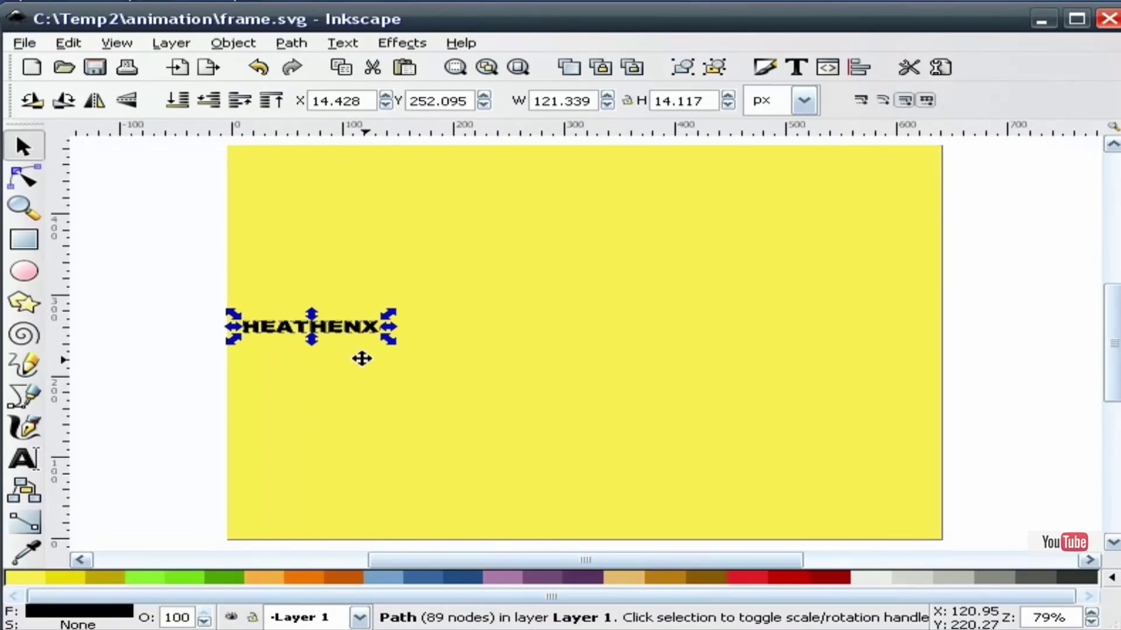
{"action": "left_click_drag", "start_coordinate": [348, 327], "coordinate": [681, 401]}
{"action": "left_click", "coordinate": [689, 326]}
{"action": "left_click", "coordinate": [996, 292]}
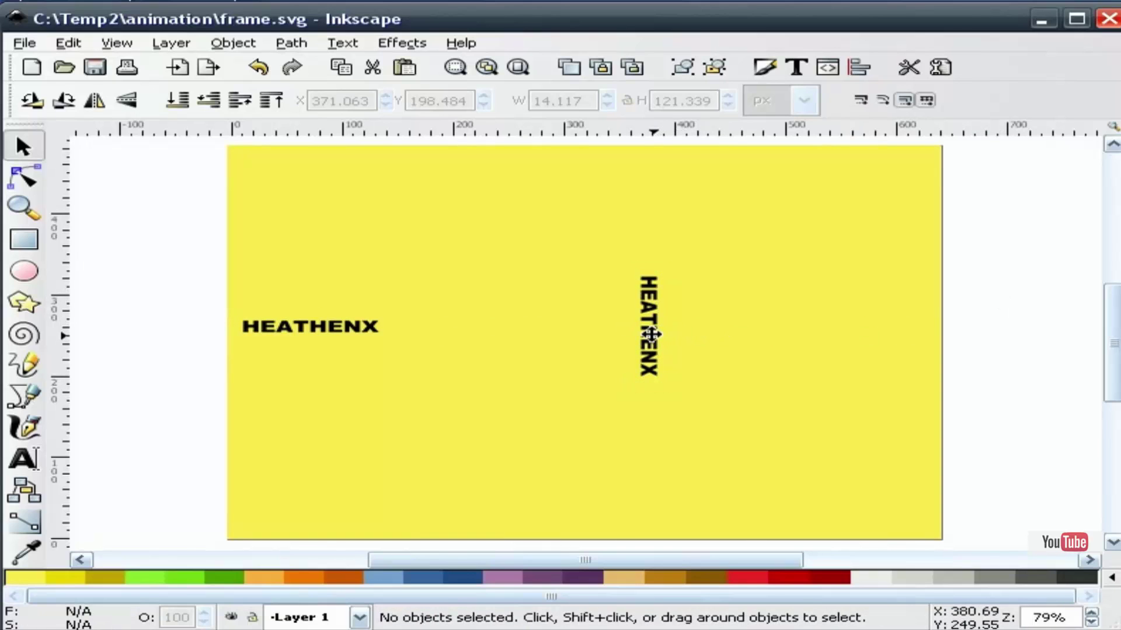
Enlarge the vertical copy to about 300 px tall at the right edge, then select both paths
{"action": "left_click_drag", "start_coordinate": [665, 336], "coordinate": [796, 345]}
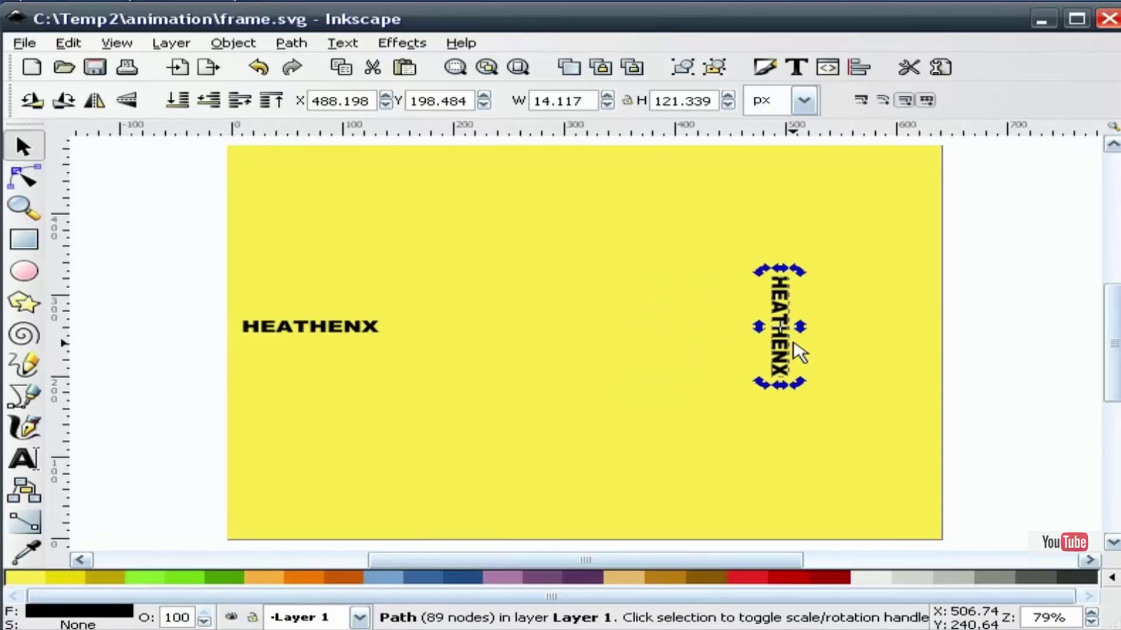
{"action": "left_click", "coordinate": [783, 300]}
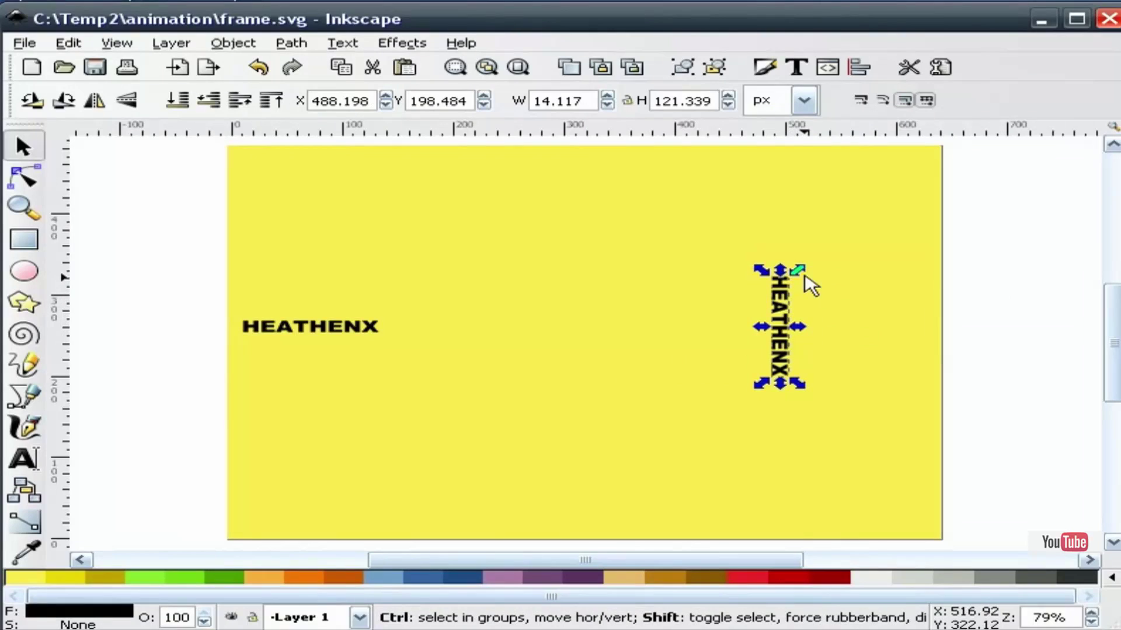
{"action": "left_click_drag", "start_coordinate": [807, 274], "coordinate": [893, 205]}
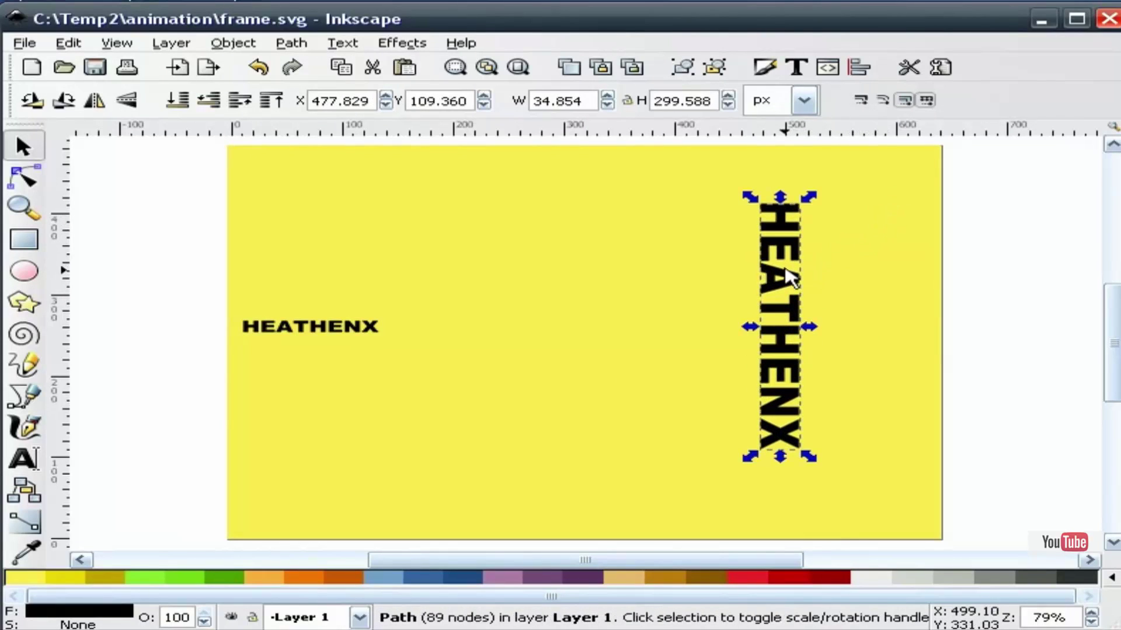
{"action": "left_click_drag", "start_coordinate": [789, 294], "coordinate": [909, 286]}
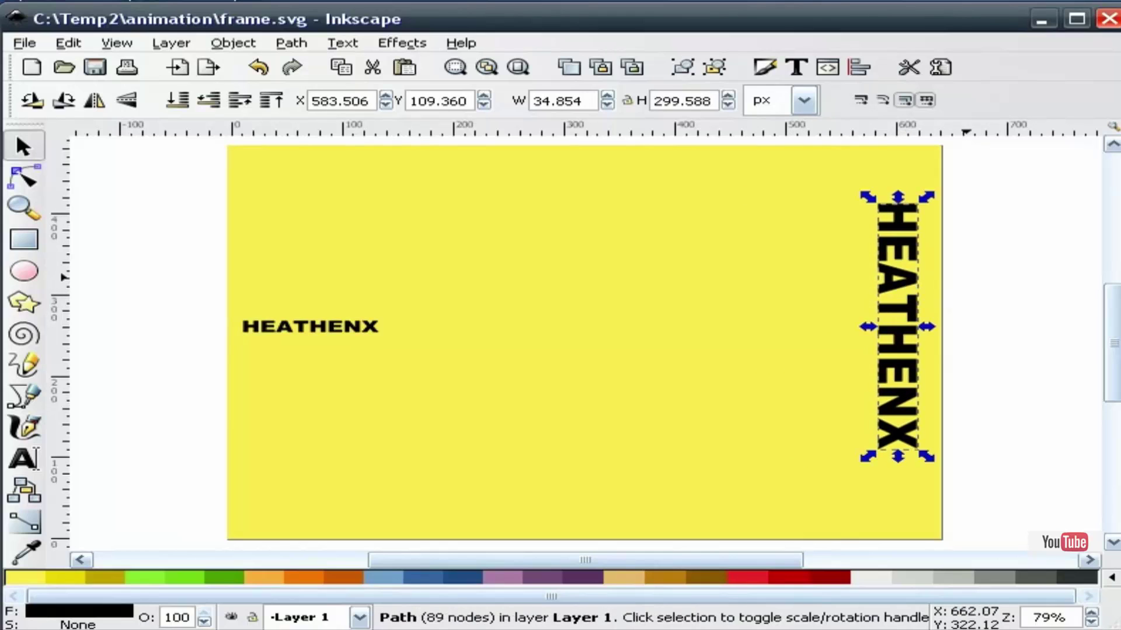
{"action": "left_click", "coordinate": [1013, 240]}
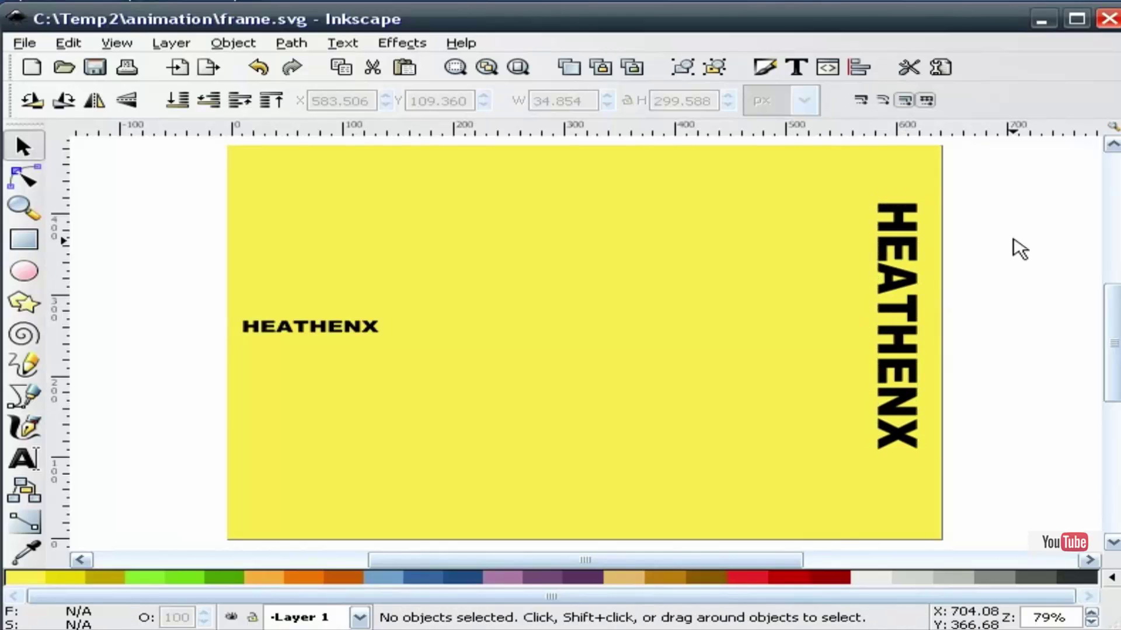
{"action": "left_click", "coordinate": [342, 327]}
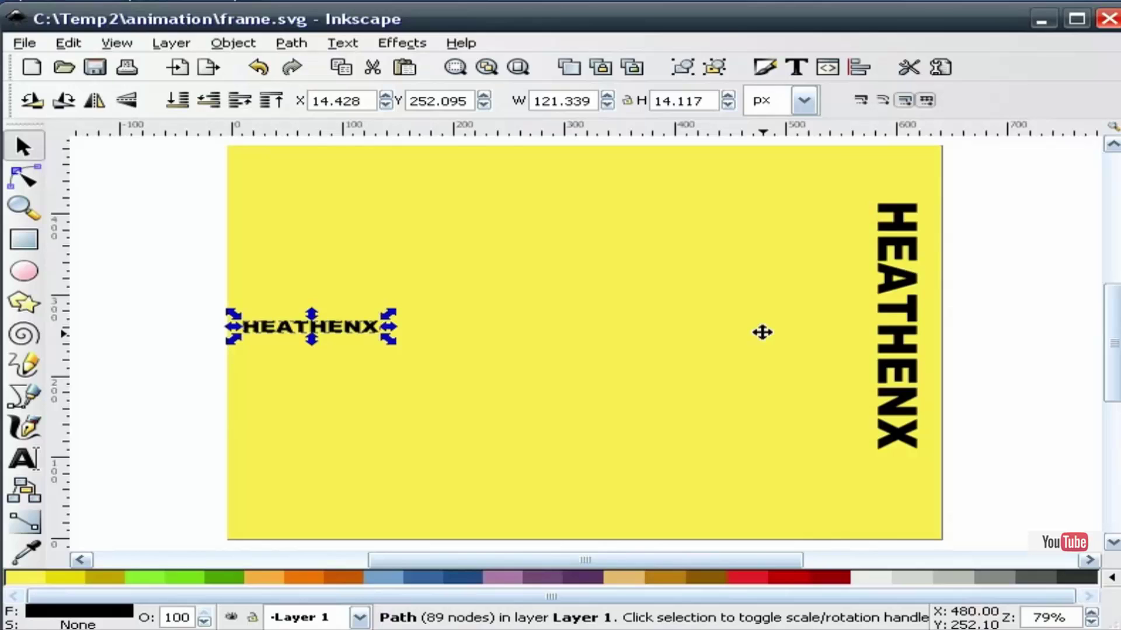
{"action": "key", "text": "shift"}
{"action": "left_click", "coordinate": [893, 308], "text": "shift"}
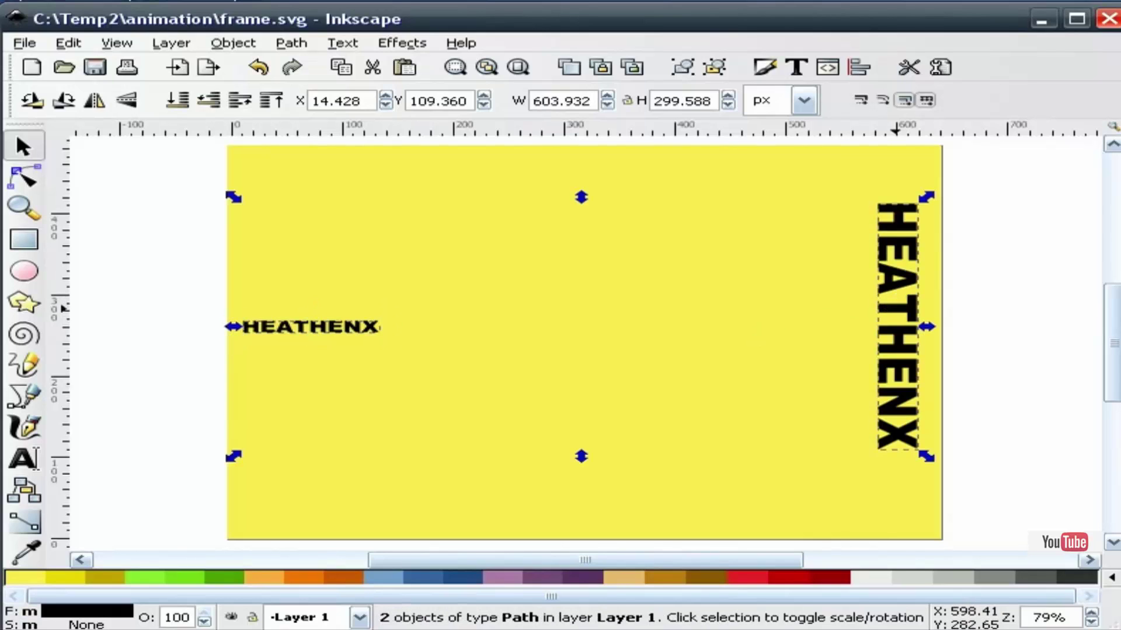
Interpolate between the two HEATHENX paths with 5 steps via Generate from Path > Interpolate
{"action": "left_click", "coordinate": [393, 45]}
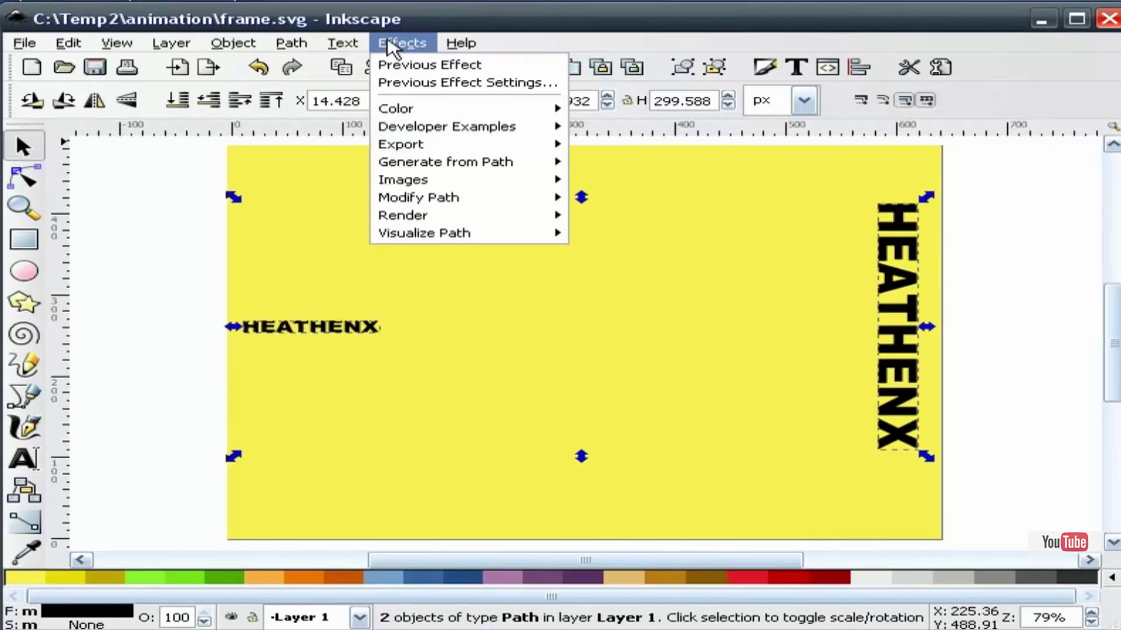
{"action": "mouse_move", "coordinate": [438, 168]}
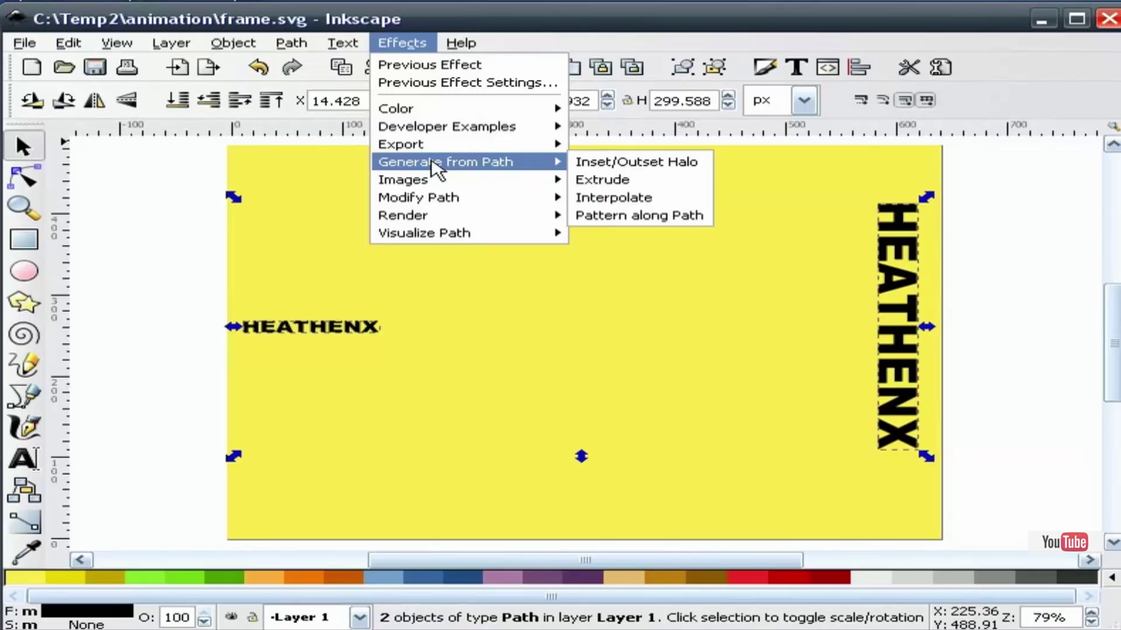
{"action": "left_click", "coordinate": [642, 204]}
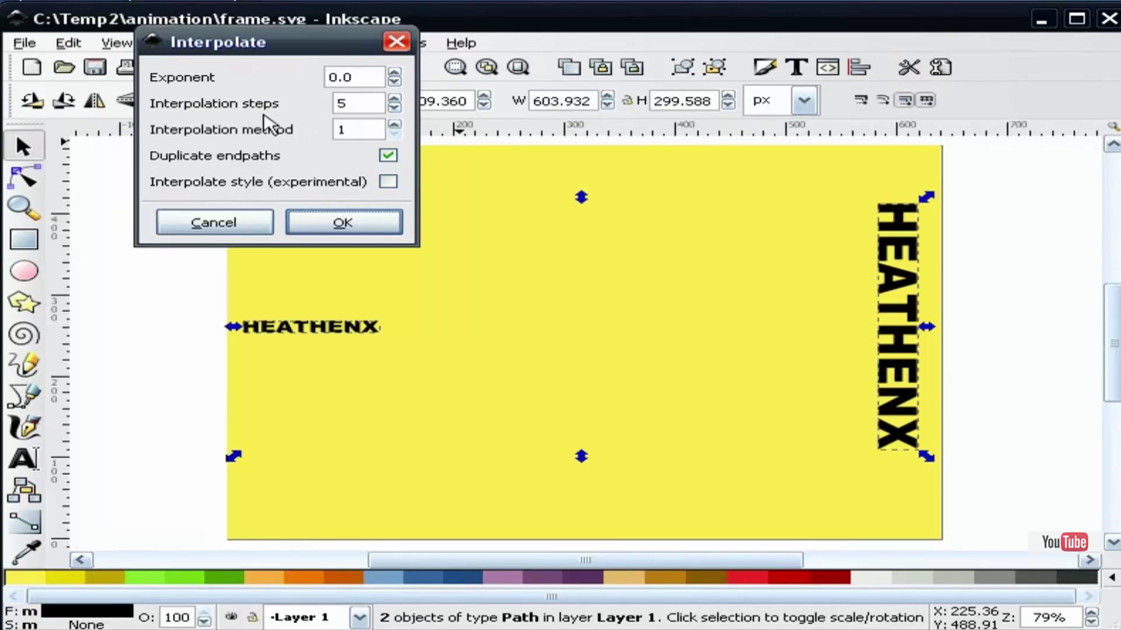
{"action": "left_click", "coordinate": [369, 224]}
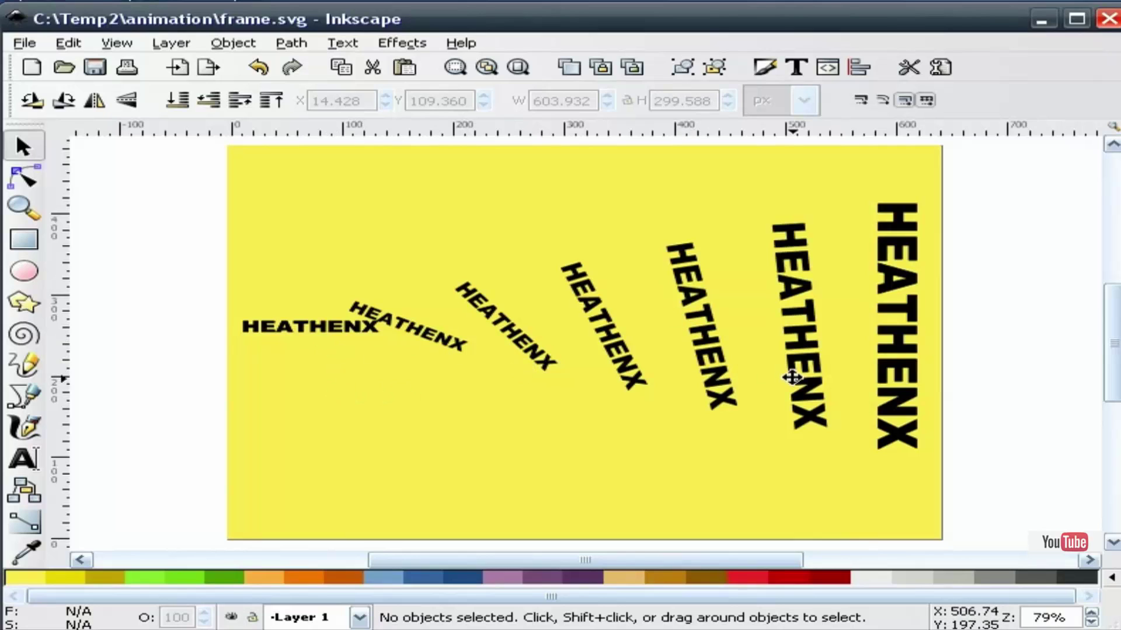
Ungroup the seven HEATHENX words into separate paths
{"action": "left_click_drag", "start_coordinate": [1026, 520], "coordinate": [323, 162]}
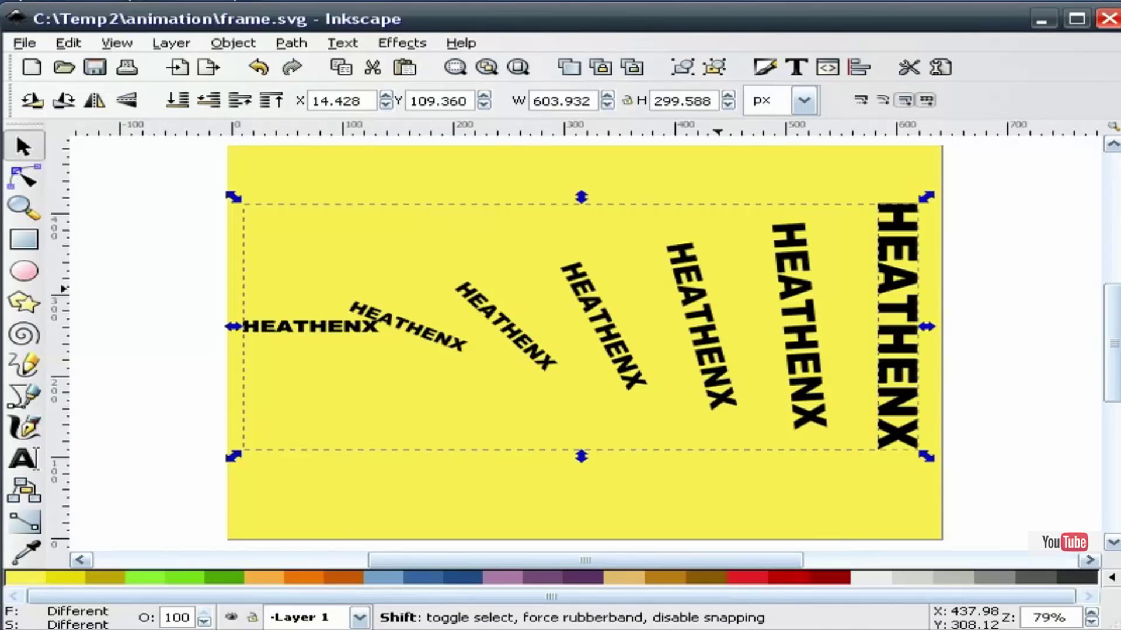
{"action": "left_click", "coordinate": [980, 305]}
{"action": "left_click", "coordinate": [791, 282]}
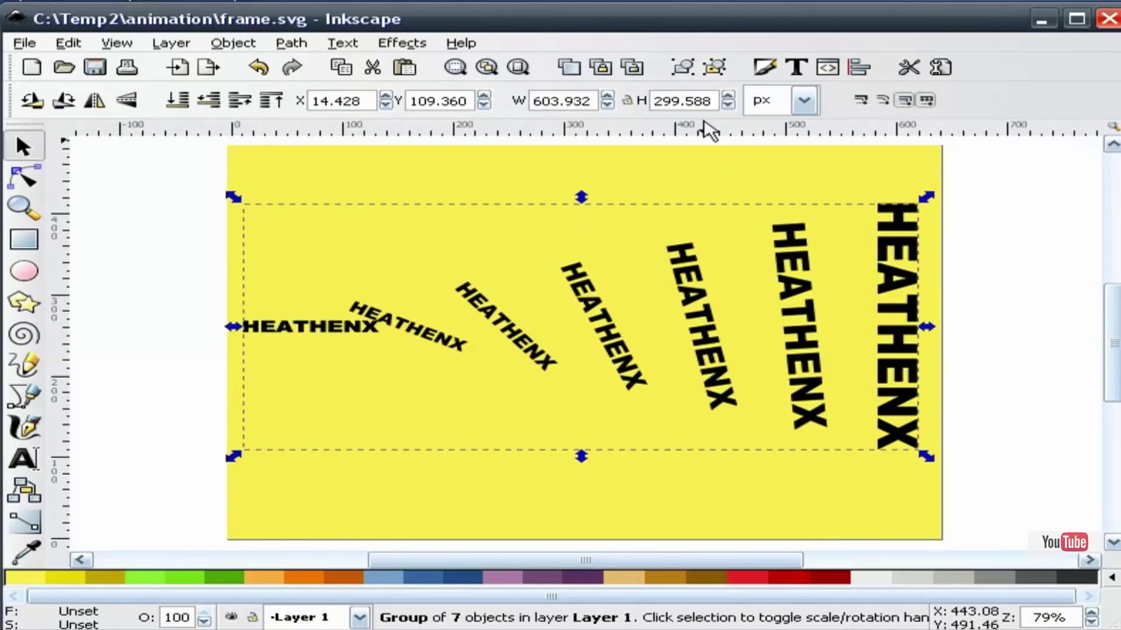
{"action": "left_click", "coordinate": [714, 68]}
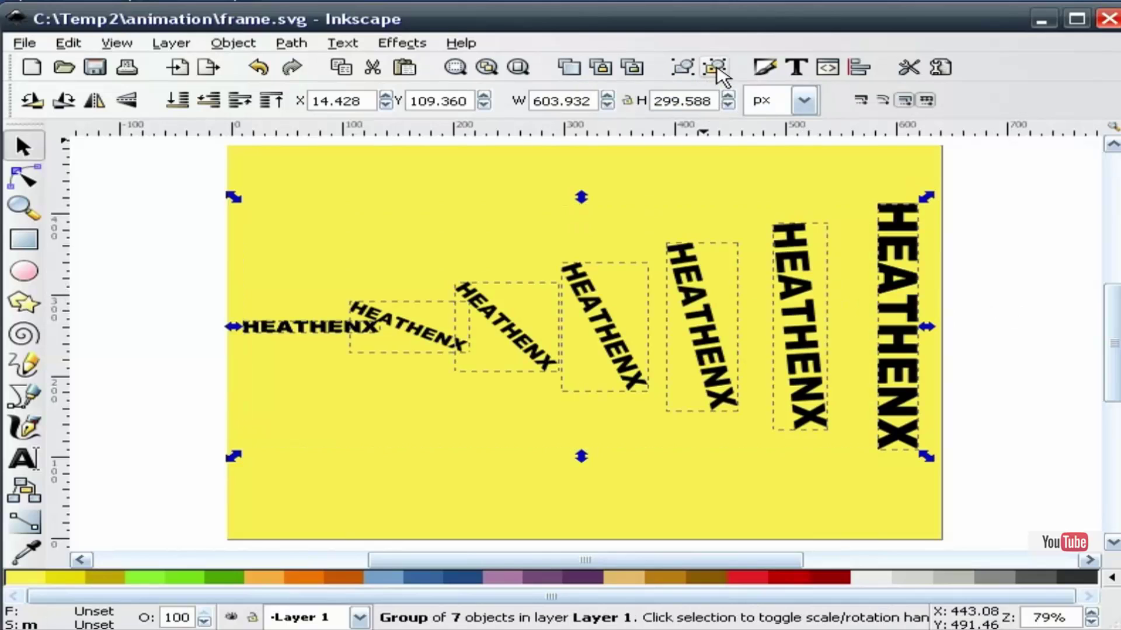
{"action": "left_click", "coordinate": [1008, 257]}
Lower the six rotated copies below the yellow background
{"action": "left_click_drag", "start_coordinate": [1010, 509], "coordinate": [320, 179]}
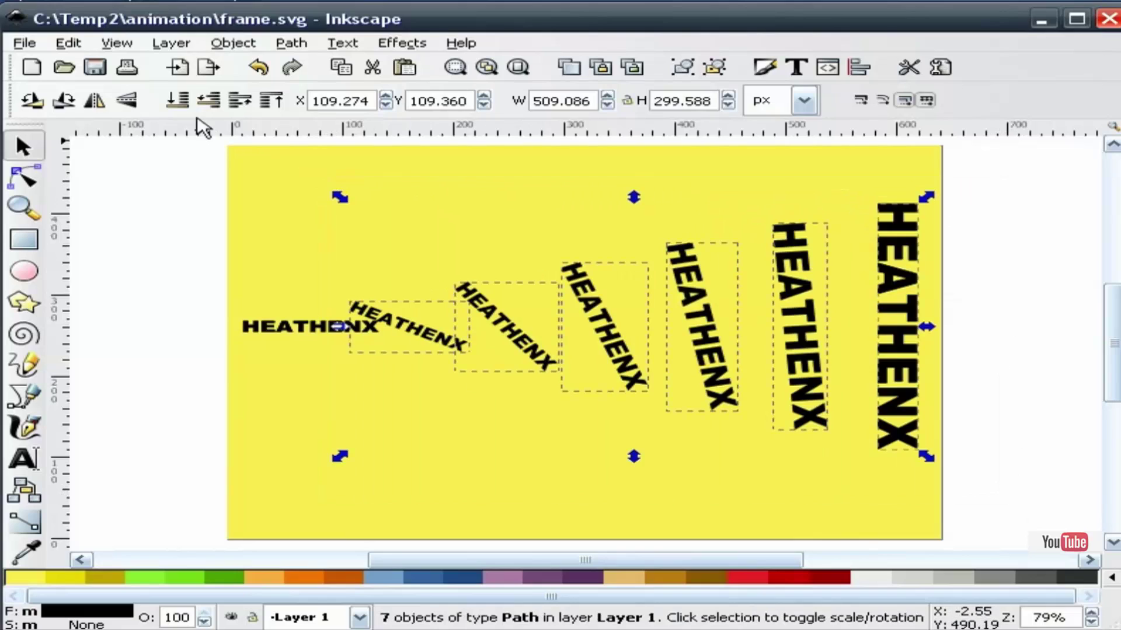
{"action": "left_click", "coordinate": [176, 101]}
{"action": "left_click", "coordinate": [176, 255]}
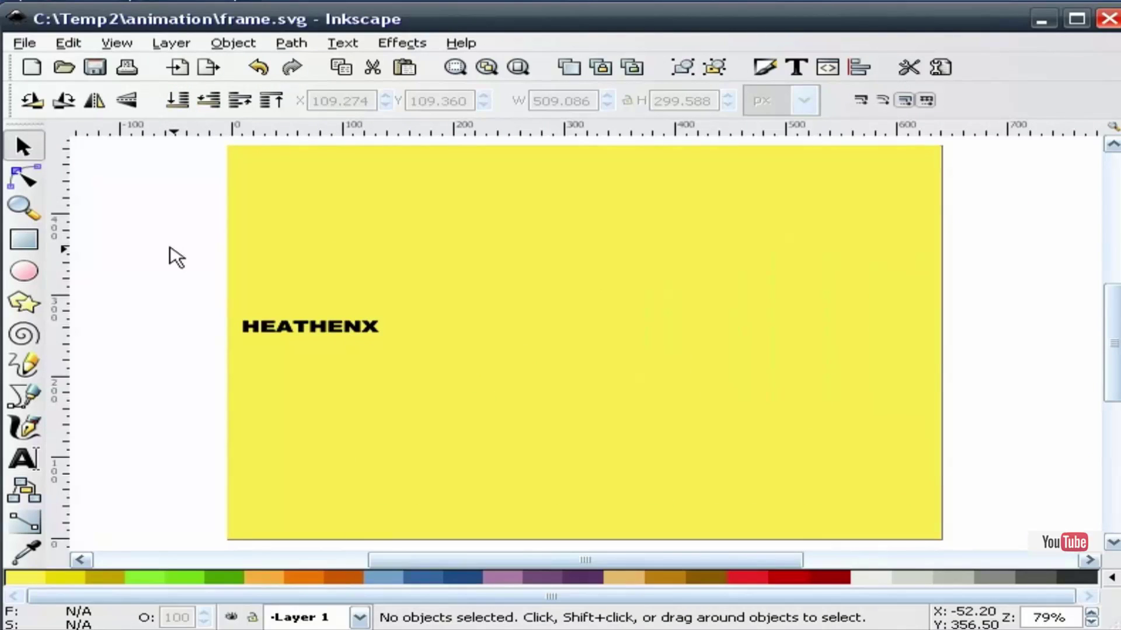
Export the whole 640 × 480 page as frame1.png
{"action": "left_click", "coordinate": [209, 68]}
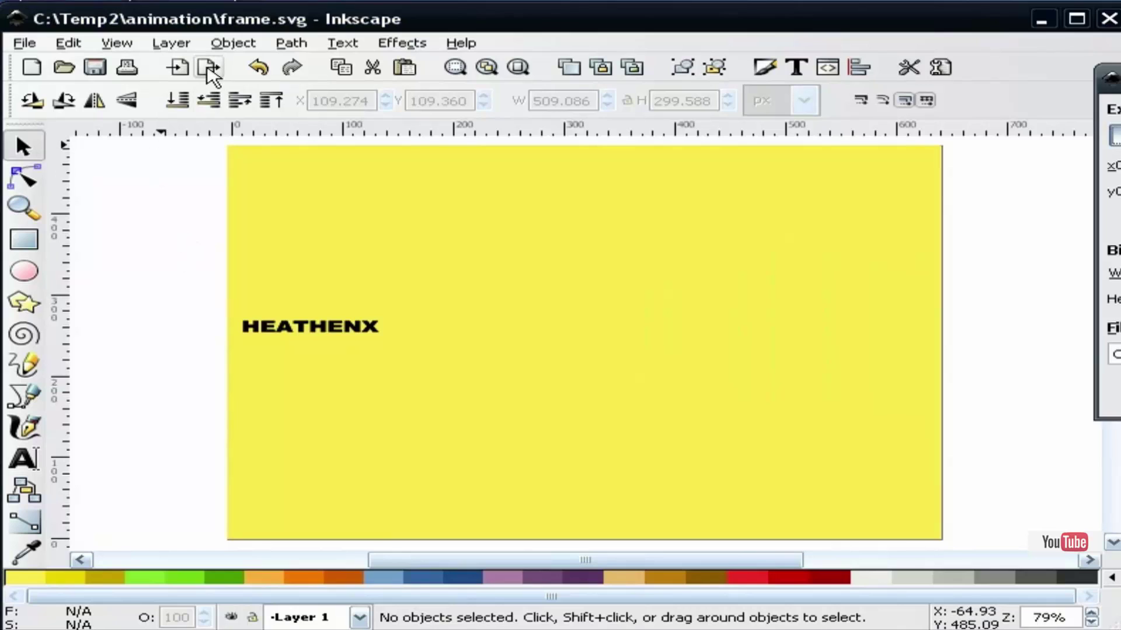
{"action": "left_click_drag", "start_coordinate": [1109, 79], "coordinate": [701, 150]}
{"action": "left_click", "coordinate": [842, 417]}
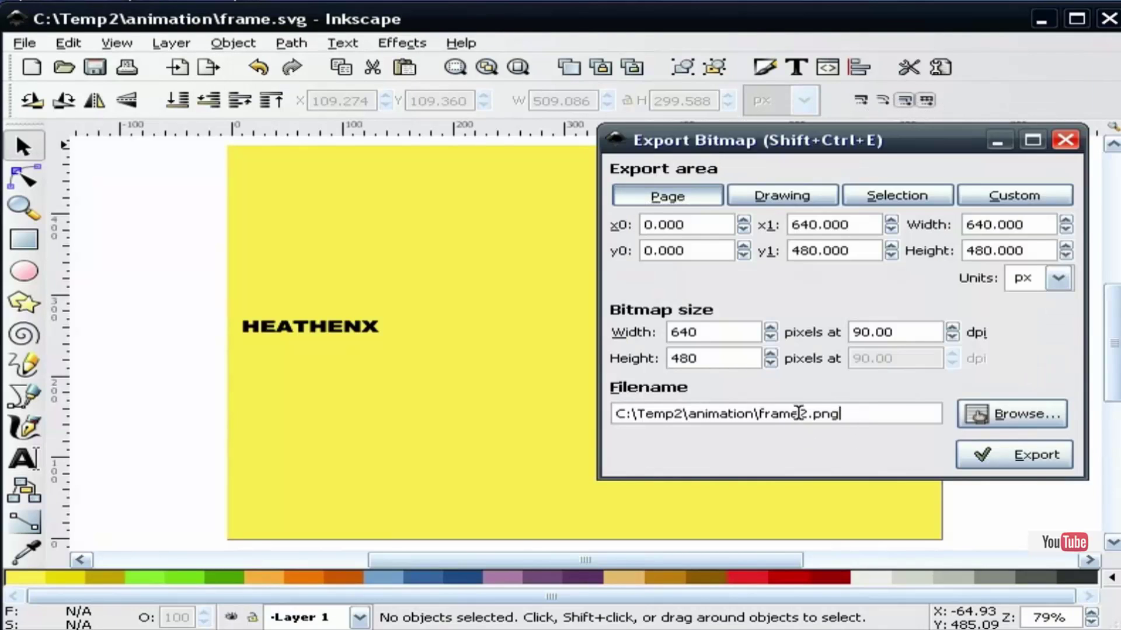
{"action": "left_click_drag", "start_coordinate": [800, 414], "coordinate": [808, 414]}
{"action": "left_click", "coordinate": [672, 199]}
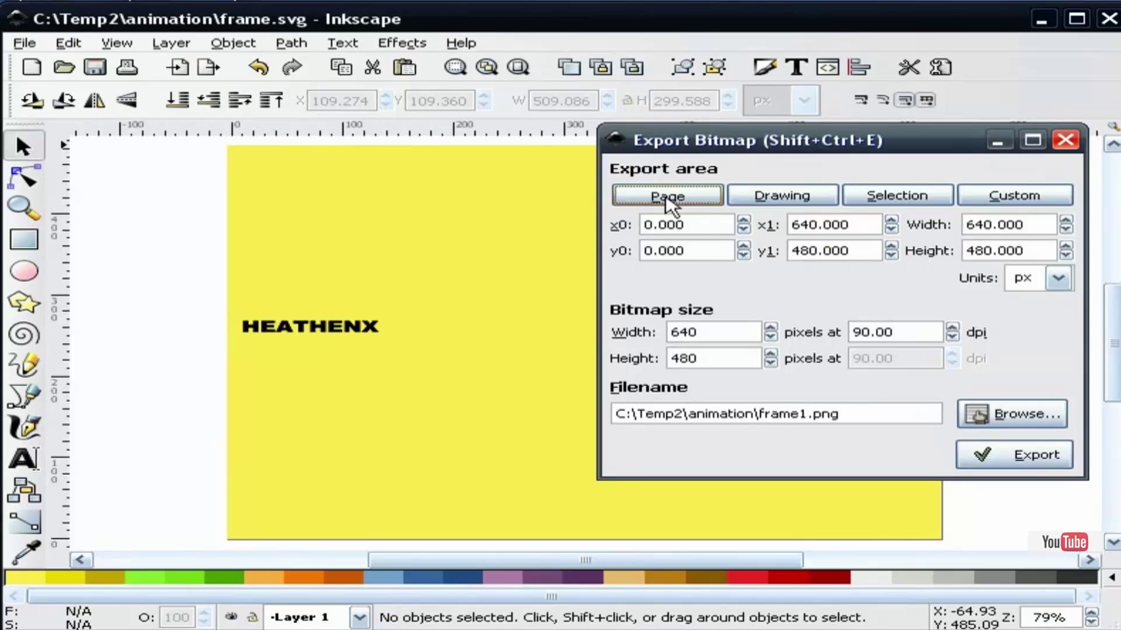
{"action": "left_click", "coordinate": [1043, 460]}
{"action": "left_click", "coordinate": [1065, 140]}
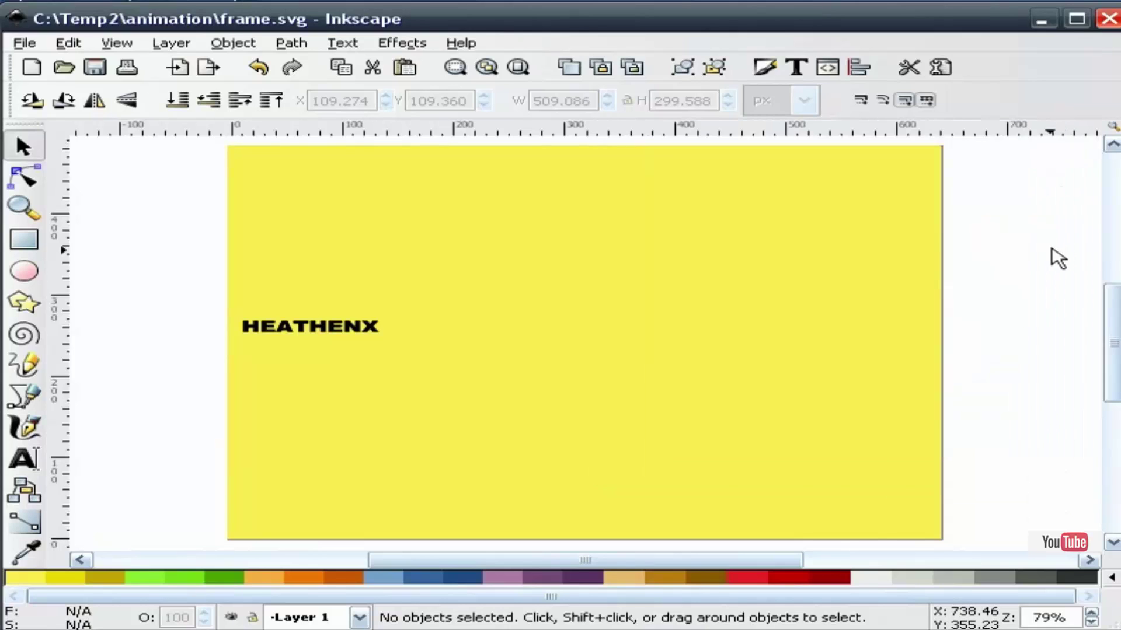
Hide every HEATHENX except the first tilted copy behind the yellow background
{"action": "left_click", "coordinate": [262, 67]}
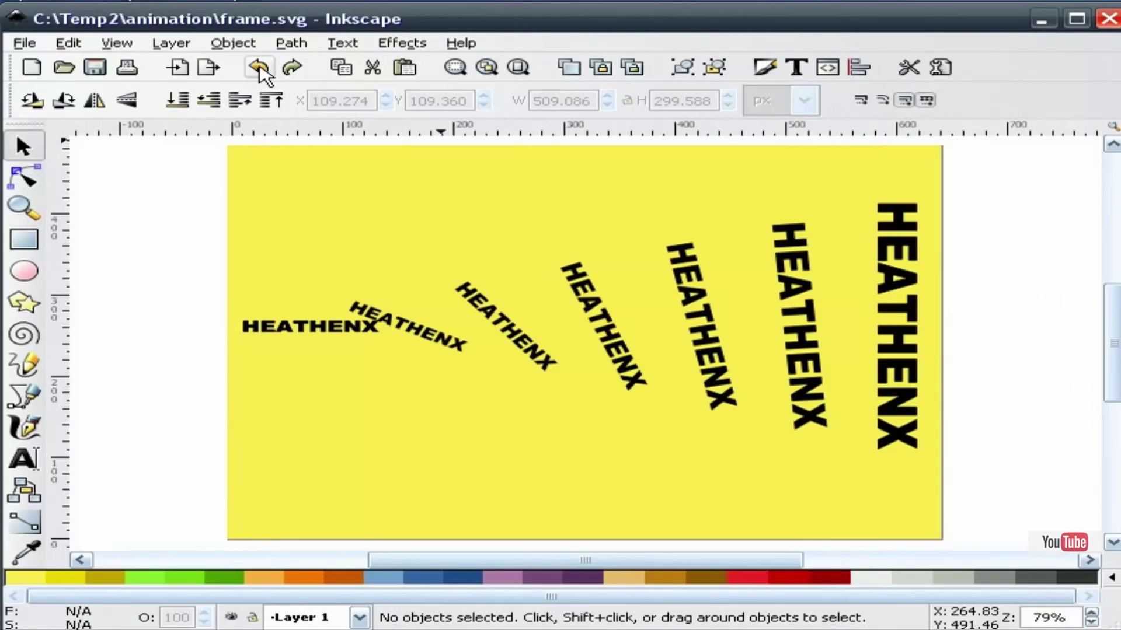
{"action": "mouse_move", "coordinate": [1024, 511]}
{"action": "left_mouse_down"}
{"action": "mouse_move", "coordinate": [691, 222]}
{"action": "mouse_move", "coordinate": [431, 169]}
{"action": "left_mouse_up"}
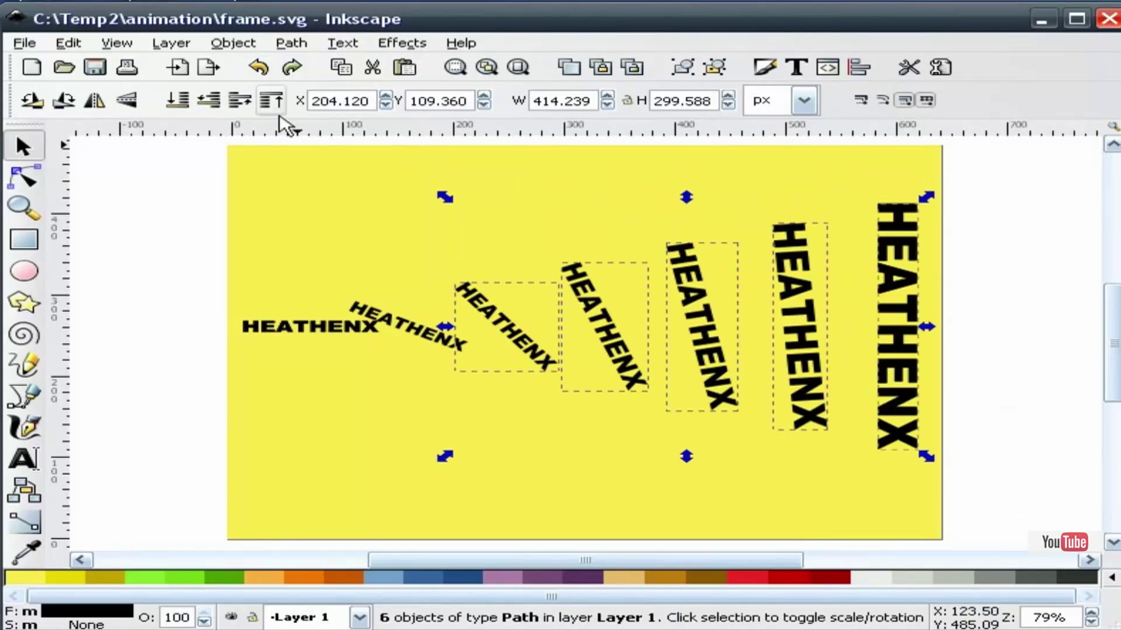
{"action": "key", "text": "Delete"}
{"action": "left_click", "coordinate": [267, 327]}
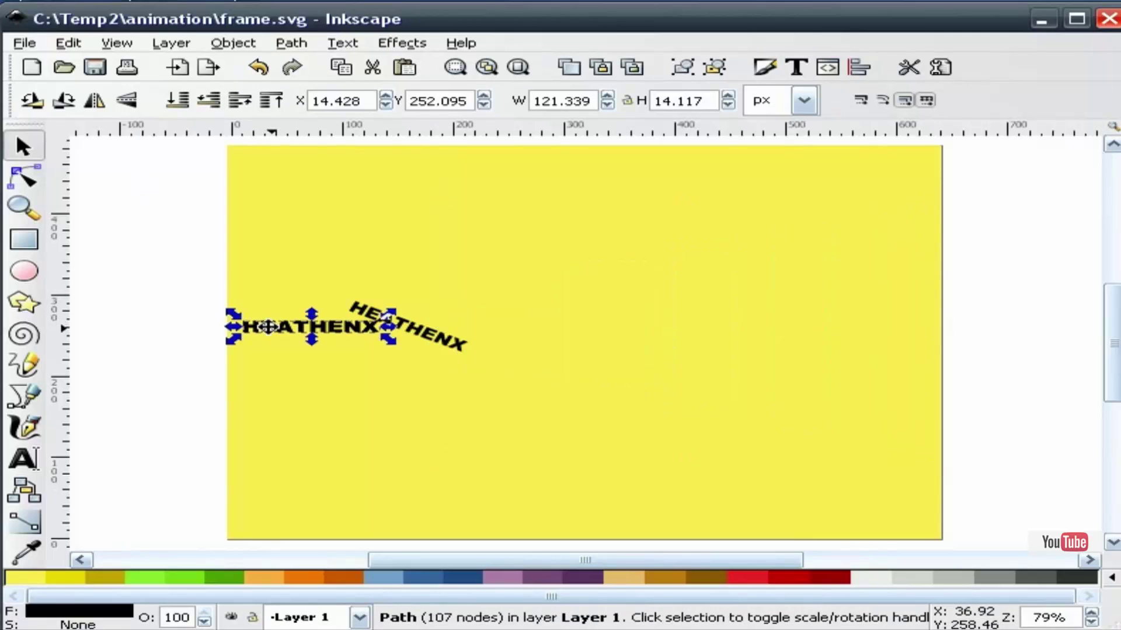
{"action": "left_click", "coordinate": [178, 100]}
{"action": "key", "text": "Escape"}
{"action": "left_click", "coordinate": [283, 328]}
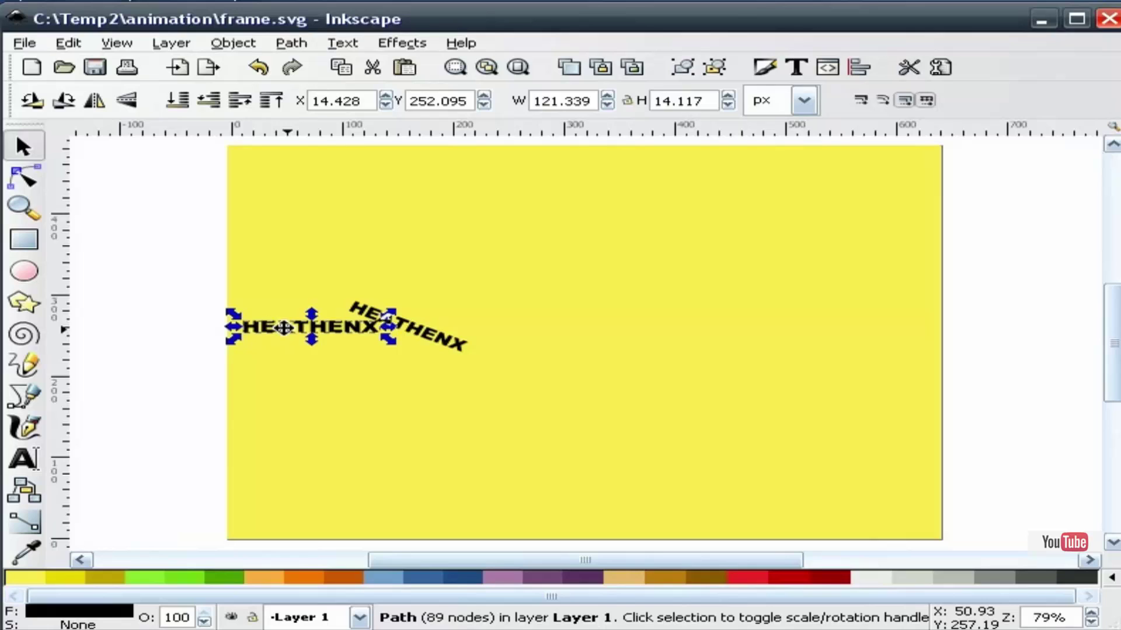
{"action": "key", "text": "Delete"}
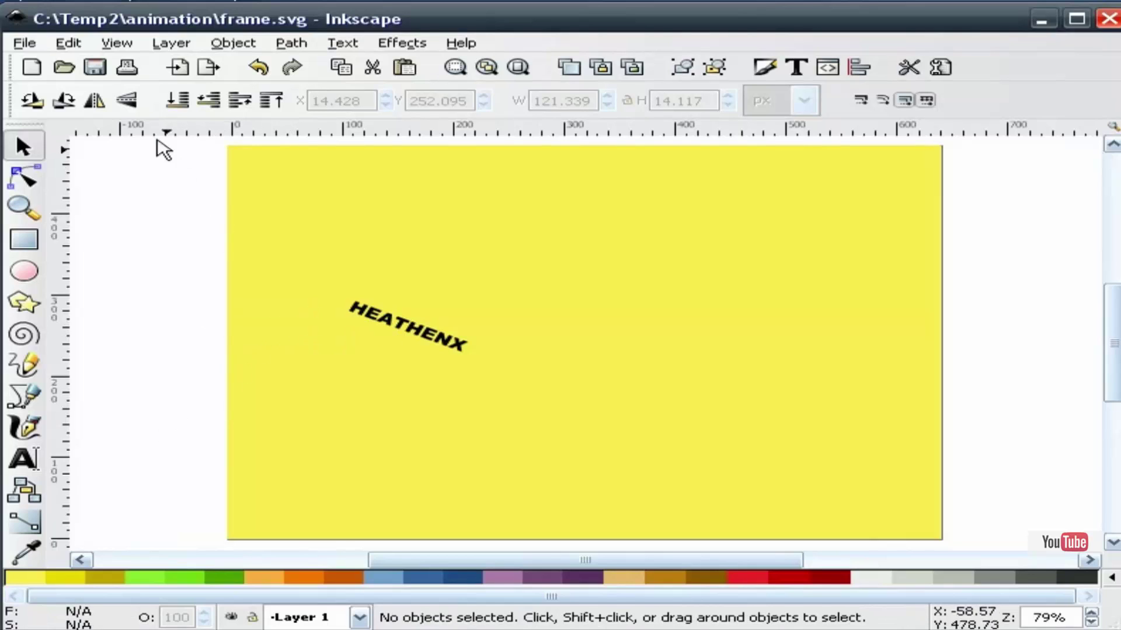
Export the page as frame2.png, then undo twice to restore all seven words
{"action": "left_click", "coordinate": [209, 68]}
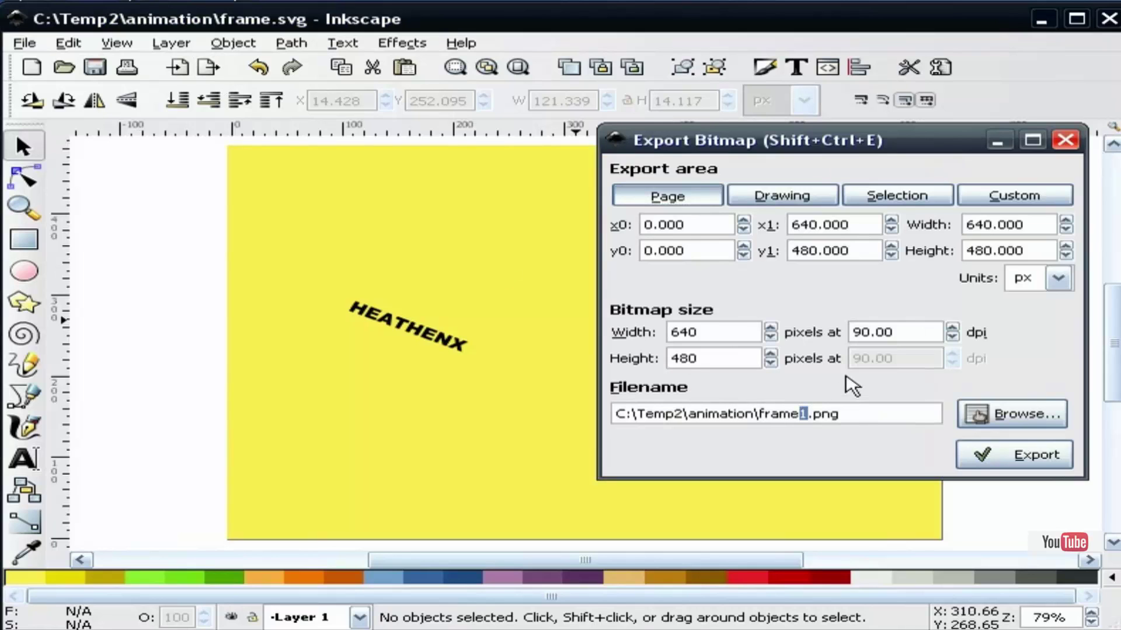
{"action": "type", "text": "2"}
{"action": "left_click", "coordinate": [1000, 457]}
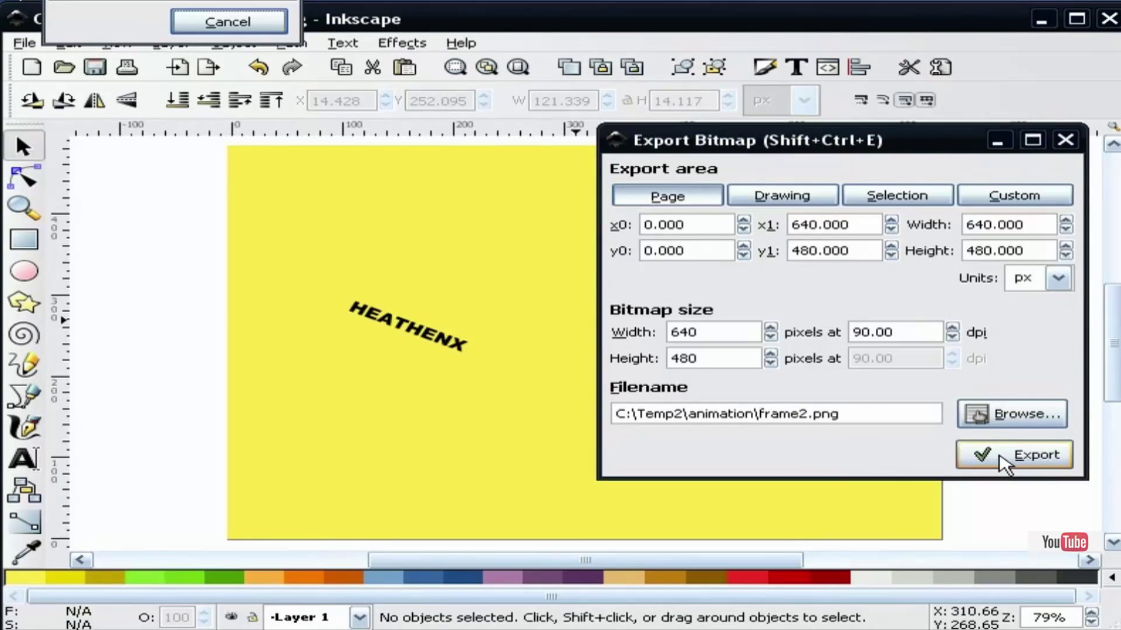
{"action": "left_click", "coordinate": [1066, 141]}
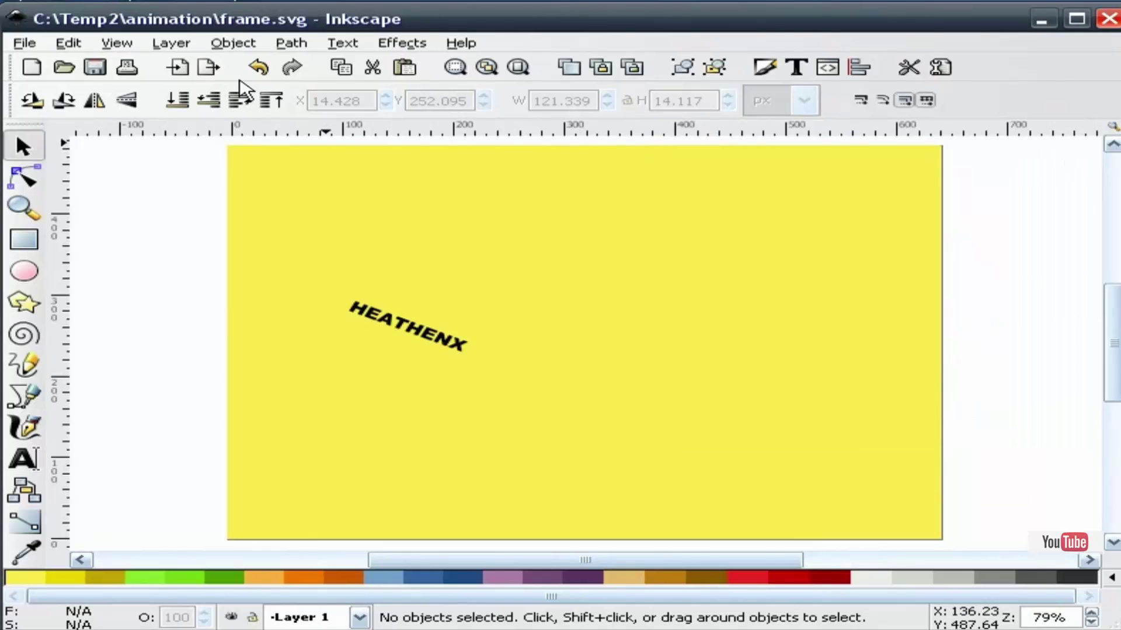
{"action": "left_click", "coordinate": [257, 67]}
{"action": "left_click", "coordinate": [257, 68]}
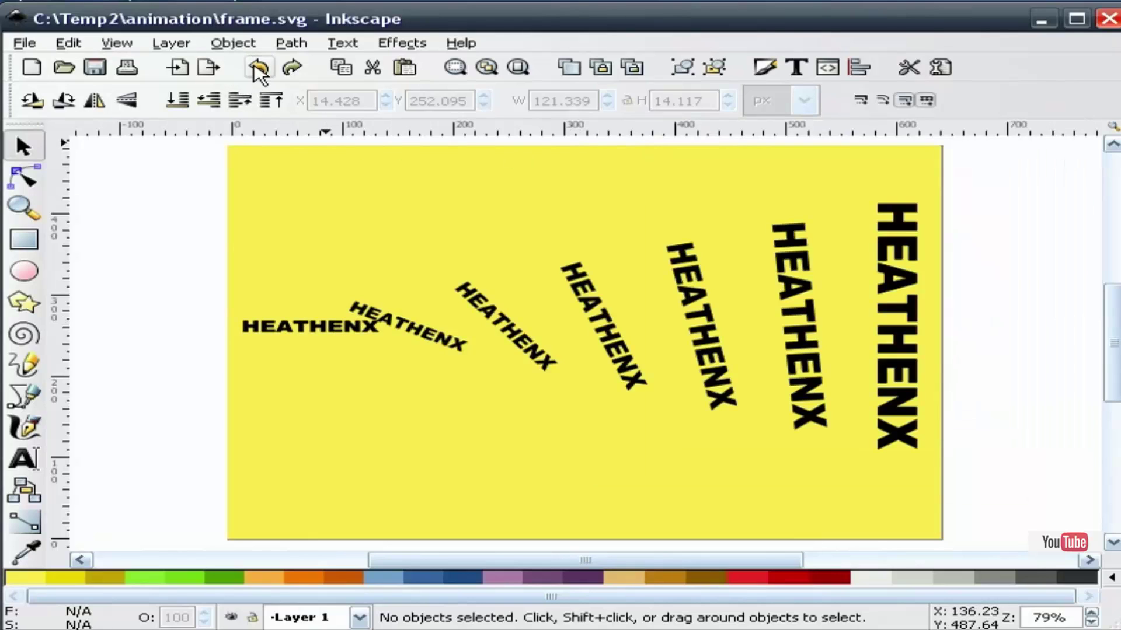
{"action": "left_click", "coordinate": [267, 326]}
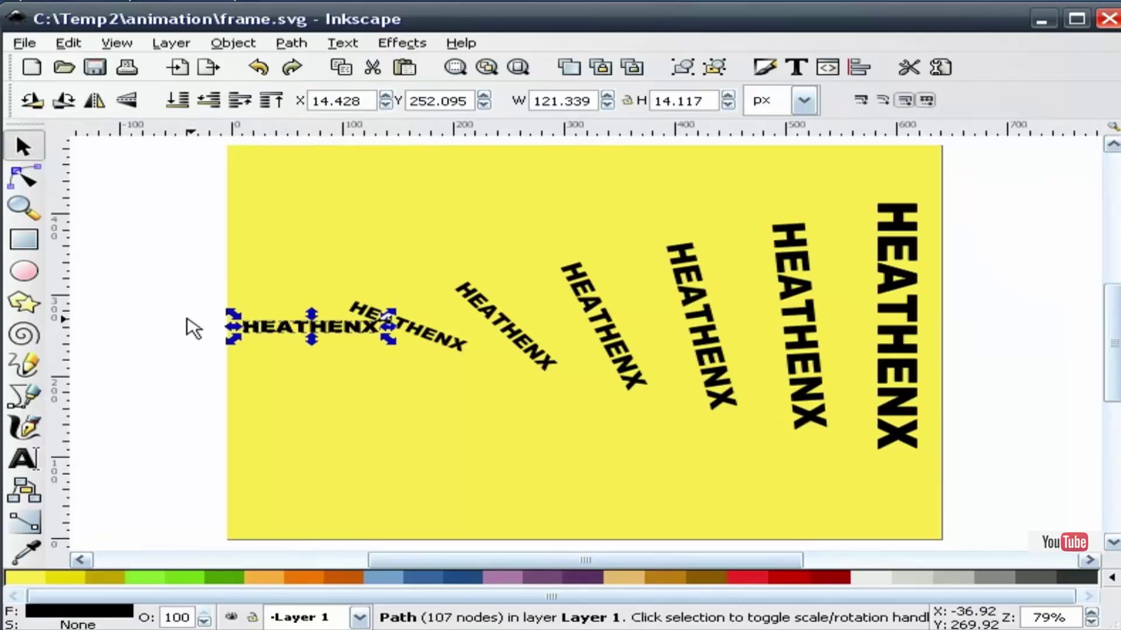
{"action": "left_click", "coordinate": [193, 327]}
{"action": "left_click", "coordinate": [898, 310]}
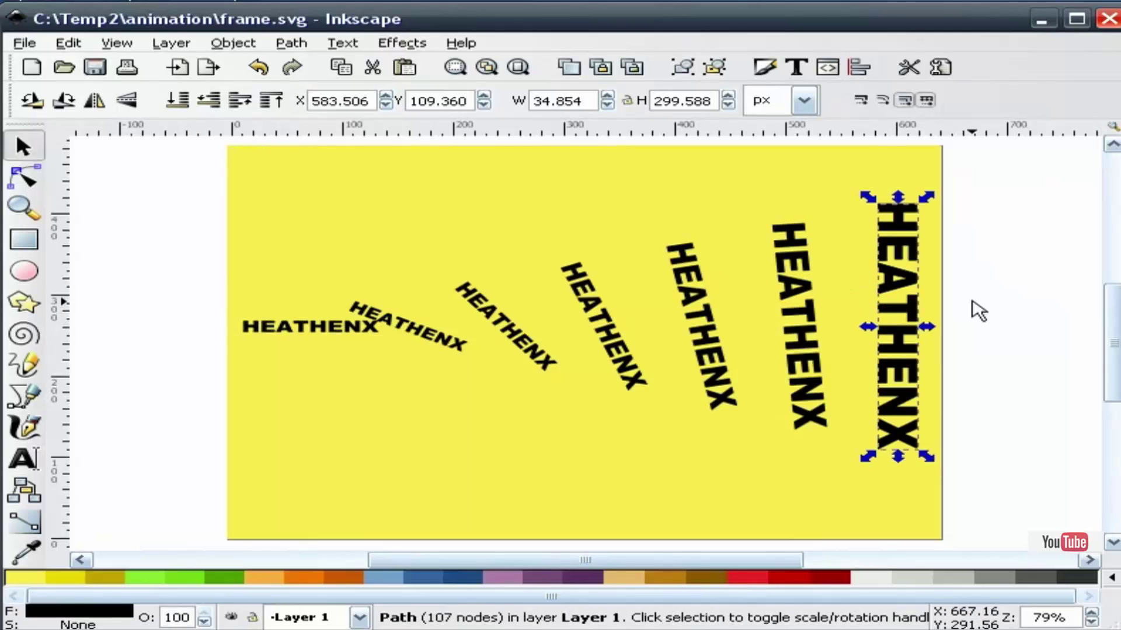
{"action": "left_click", "coordinate": [972, 302]}
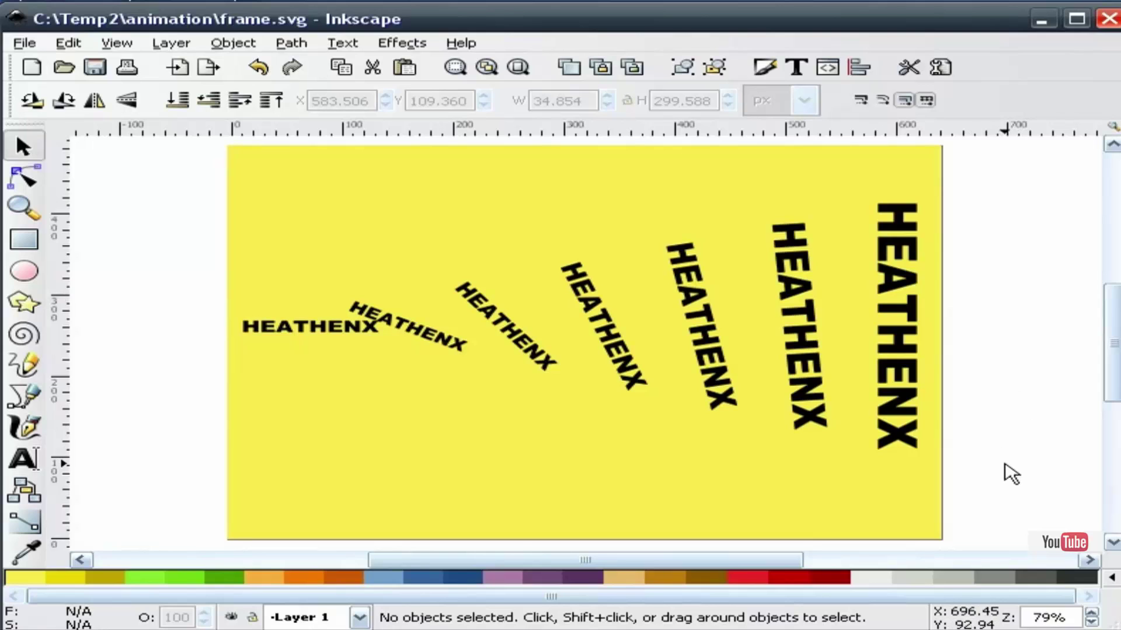
Hide all but the third HEATHENX, export frame3.png, then restore the copies
{"action": "left_click_drag", "start_coordinate": [1021, 483], "coordinate": [519, 166]}
{"action": "left_click", "coordinate": [177, 100]}
{"action": "left_click", "coordinate": [175, 200]}
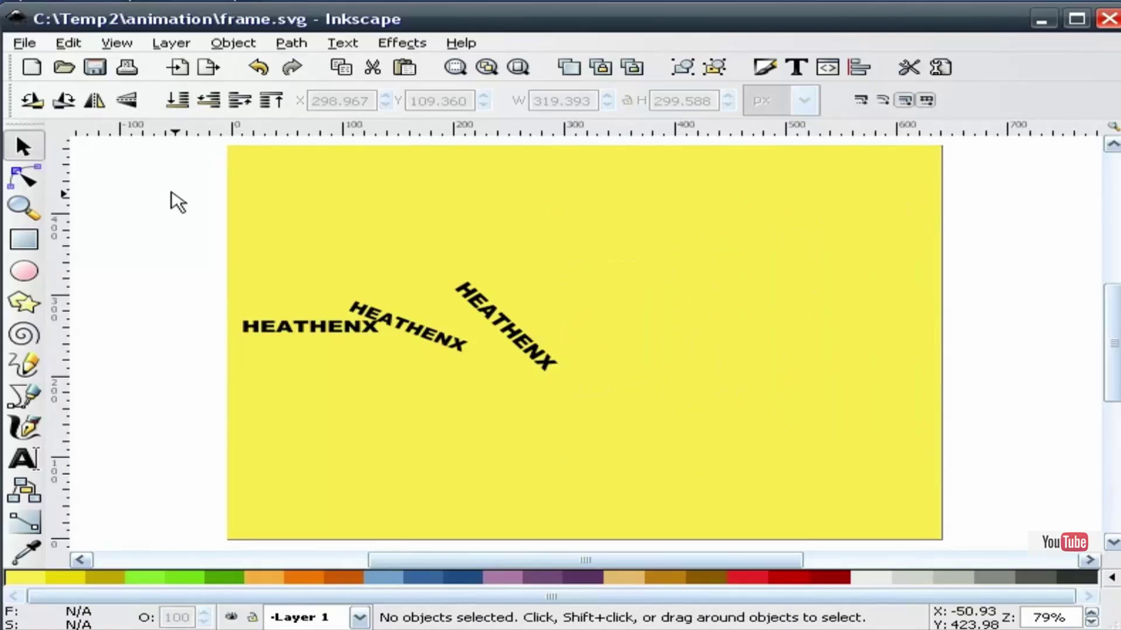
{"action": "left_click_drag", "start_coordinate": [157, 418], "coordinate": [500, 233]}
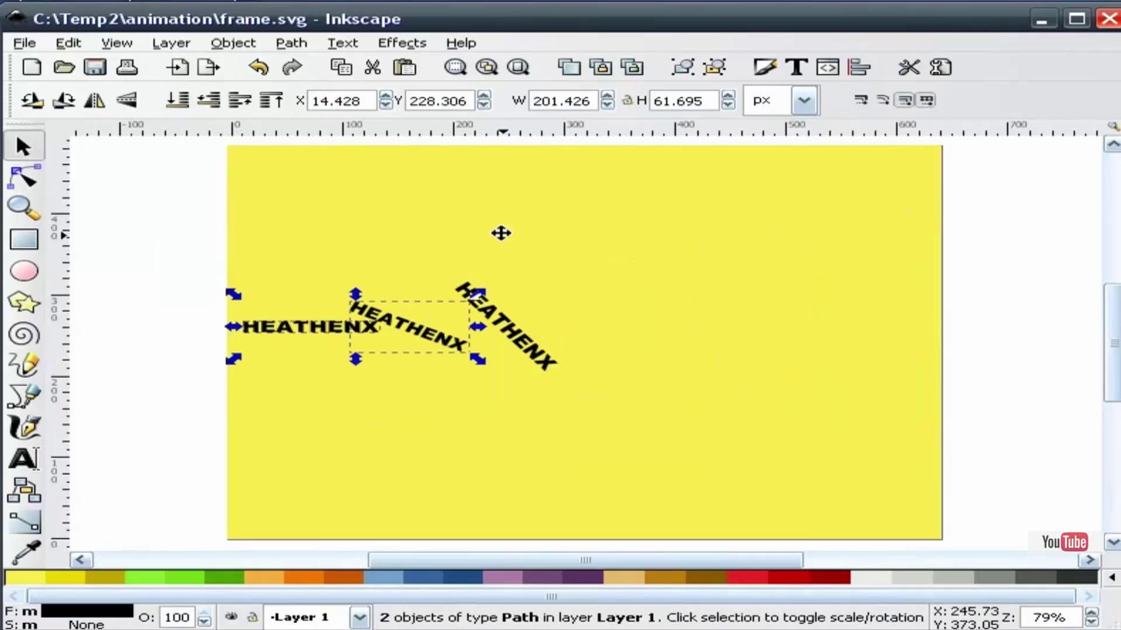
{"action": "left_click", "coordinate": [177, 101]}
{"action": "left_click", "coordinate": [173, 202]}
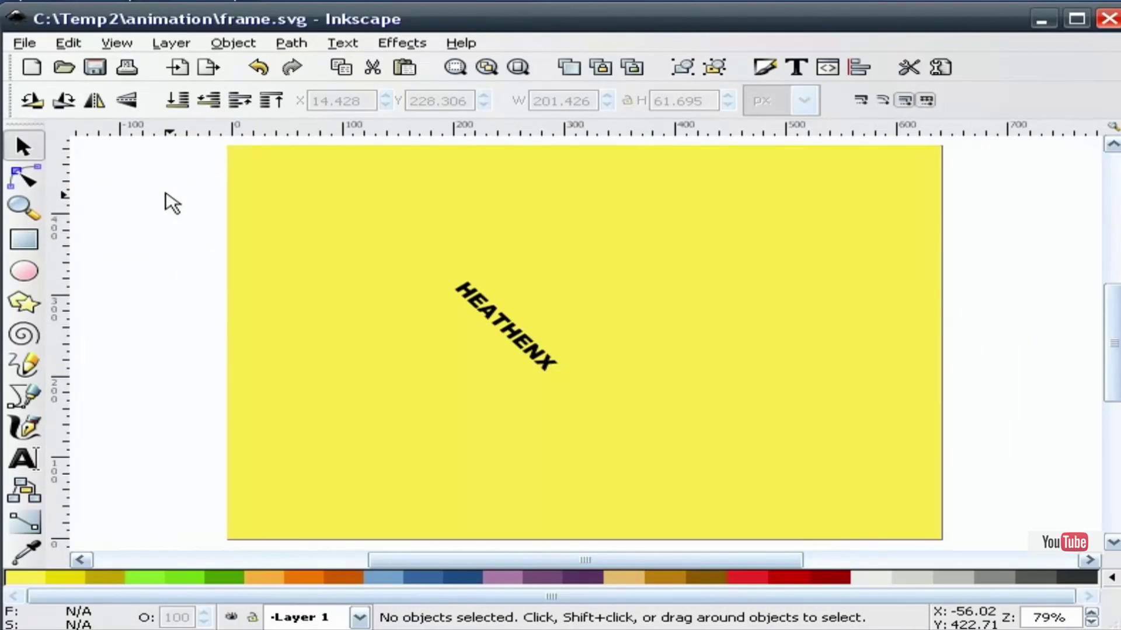
{"action": "left_click", "coordinate": [207, 68]}
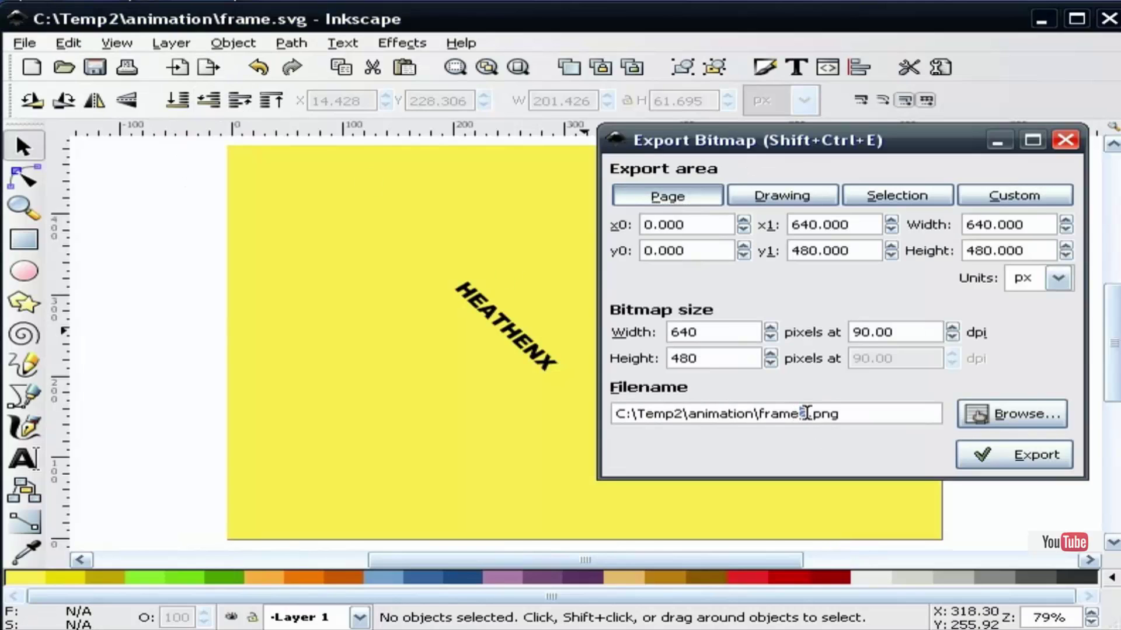
{"action": "left_click", "coordinate": [1039, 460]}
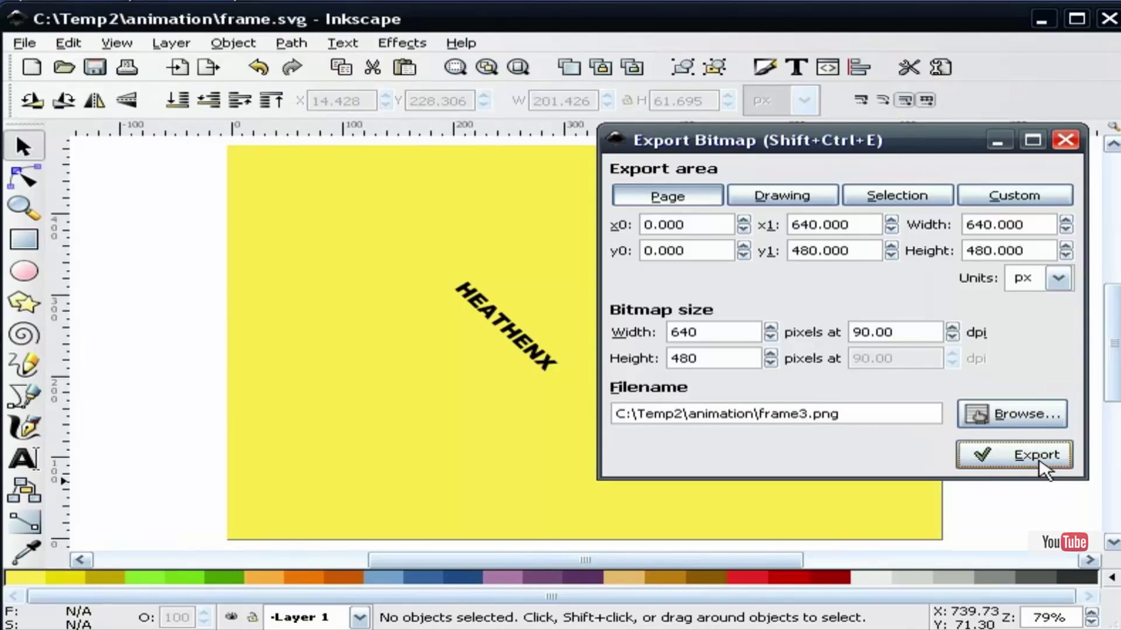
{"action": "left_click", "coordinate": [1066, 140]}
{"action": "left_click", "coordinate": [258, 67]}
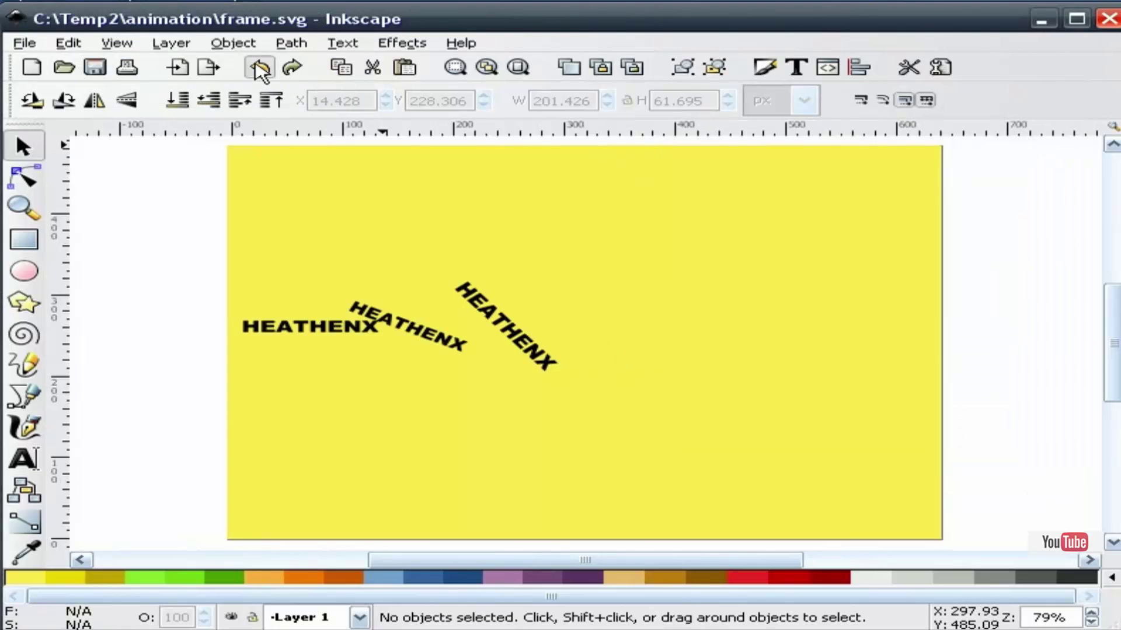
{"action": "left_click", "coordinate": [258, 67]}
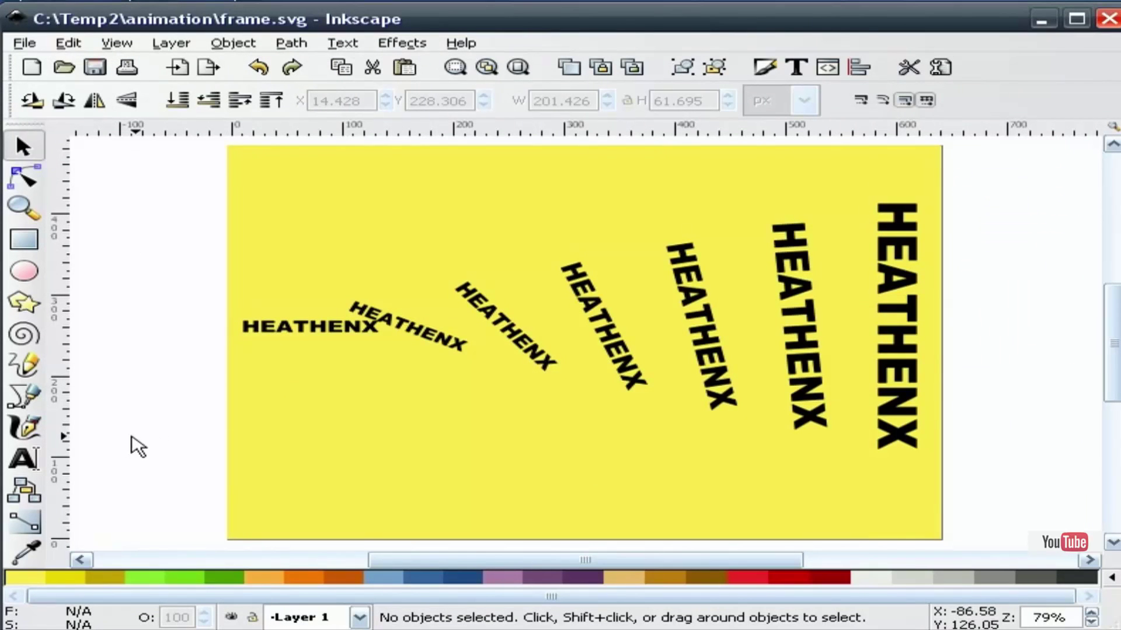
Hide all but the fourth HEATHENX, export frame4.png, then restore the copies
{"action": "left_click_drag", "start_coordinate": [117, 462], "coordinate": [605, 226]}
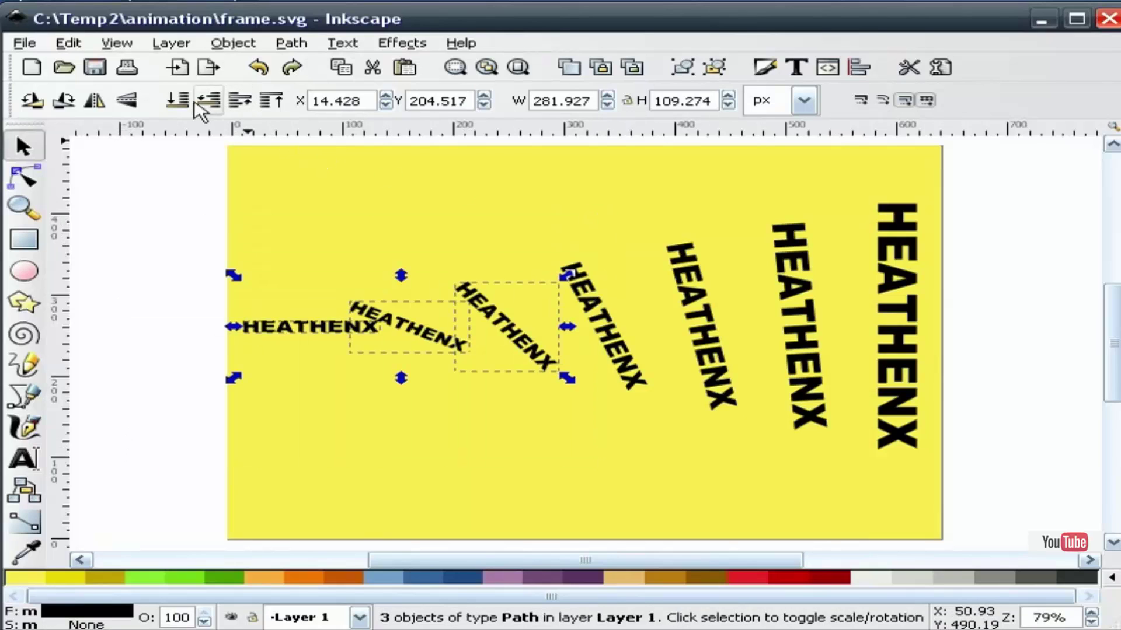
{"action": "left_click", "coordinate": [177, 100]}
{"action": "left_click", "coordinate": [1032, 494]}
{"action": "left_click_drag", "start_coordinate": [1028, 497], "coordinate": [637, 174]}
{"action": "left_click", "coordinate": [177, 100]}
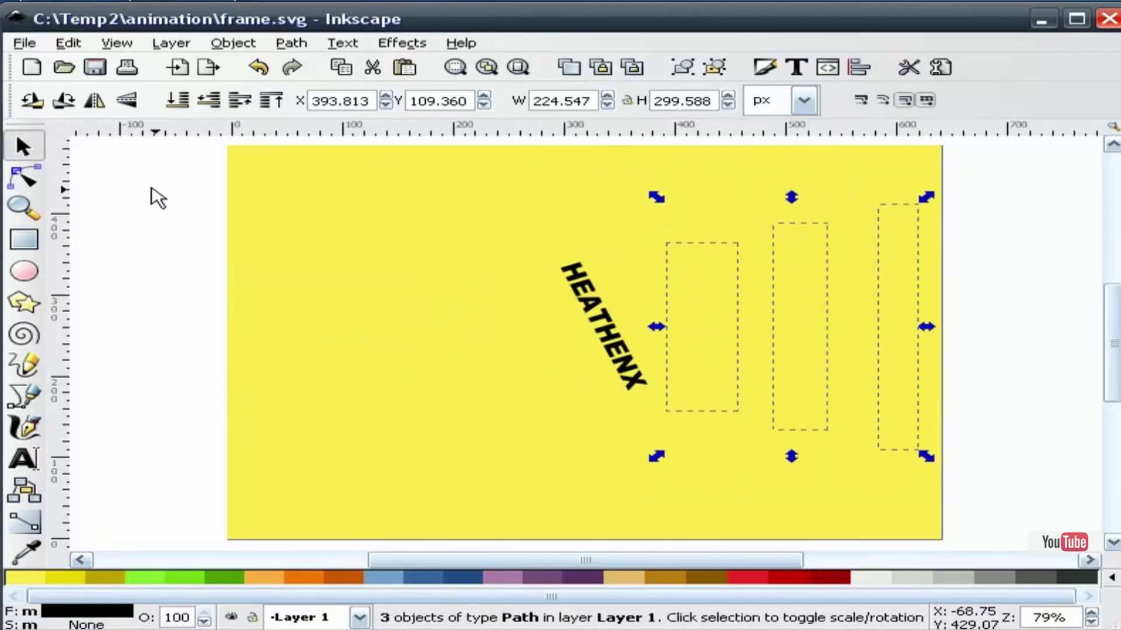
{"action": "left_click", "coordinate": [146, 201]}
{"action": "left_click", "coordinate": [208, 68]}
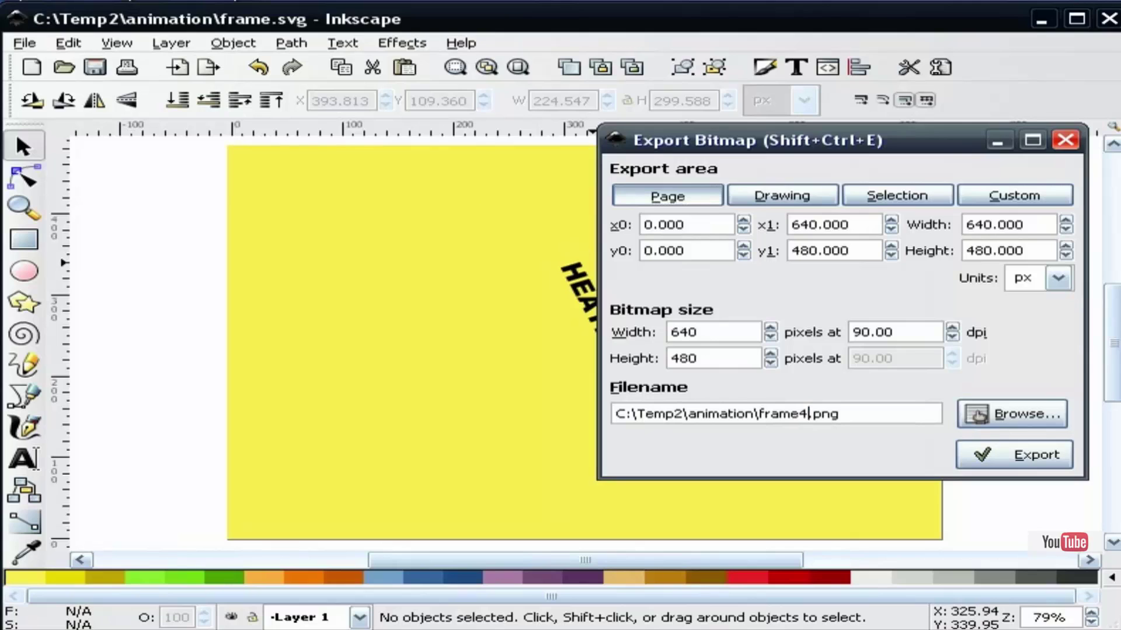
{"action": "left_click", "coordinate": [1054, 457]}
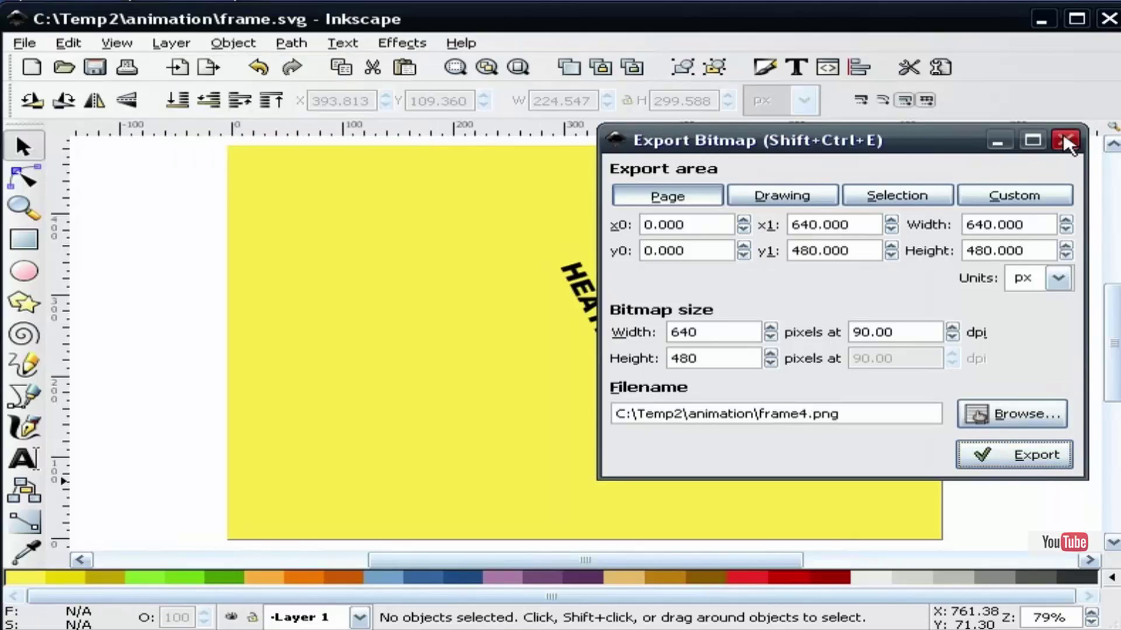
{"action": "left_click", "coordinate": [1065, 140]}
{"action": "left_click", "coordinate": [257, 68]}
{"action": "left_click", "coordinate": [257, 68]}
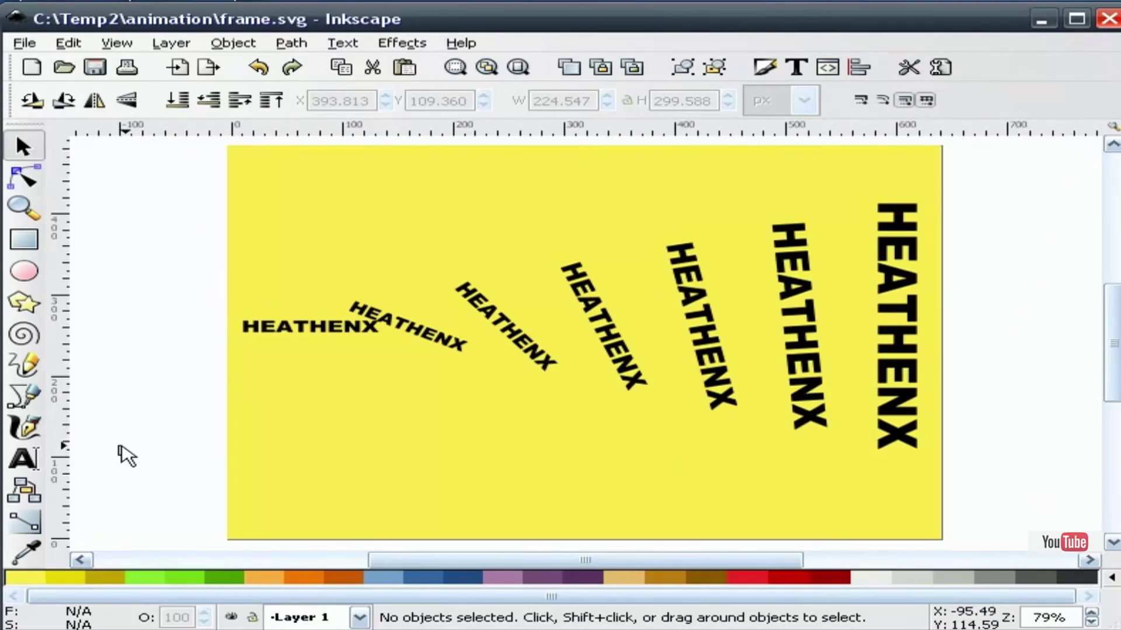
Hide all but the fifth HEATHENX and export the page as frame5.png
{"action": "left_click_drag", "start_coordinate": [118, 455], "coordinate": [680, 202]}
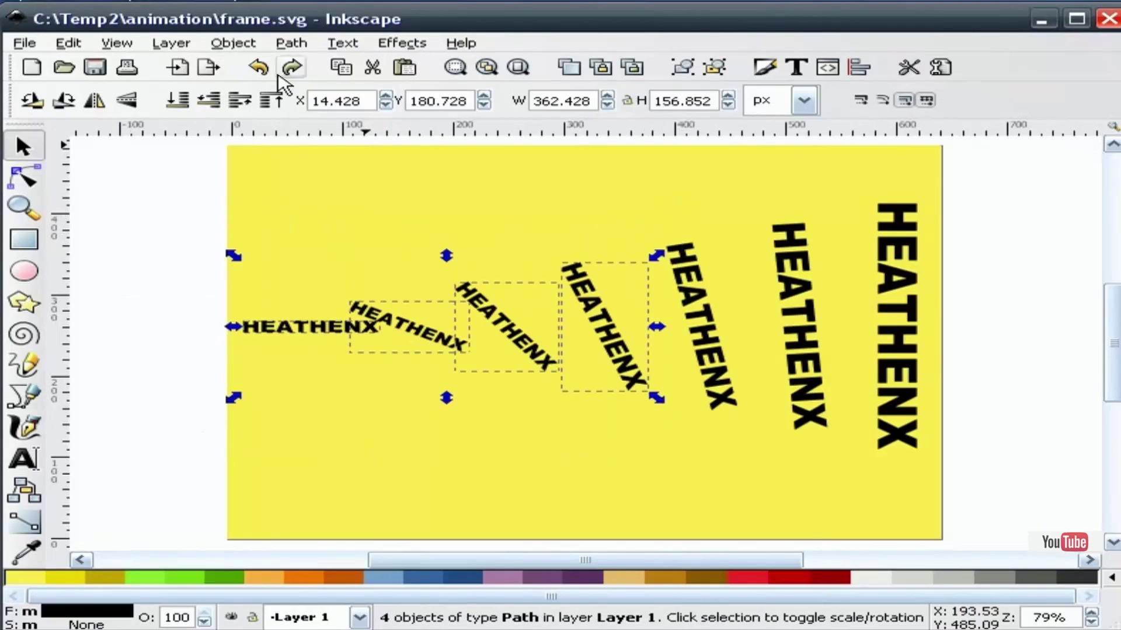
{"action": "left_click", "coordinate": [185, 100]}
{"action": "left_click", "coordinate": [975, 483]}
{"action": "left_click_drag", "start_coordinate": [993, 487], "coordinate": [753, 176]}
{"action": "left_click", "coordinate": [179, 100]}
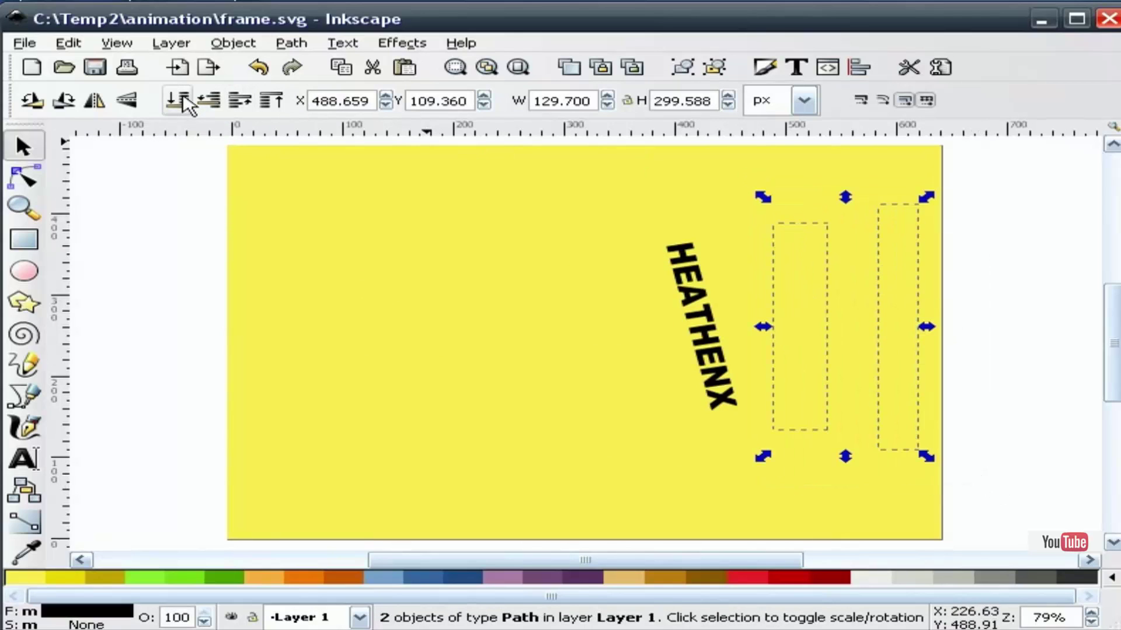
{"action": "left_click", "coordinate": [120, 218]}
{"action": "left_click", "coordinate": [209, 68]}
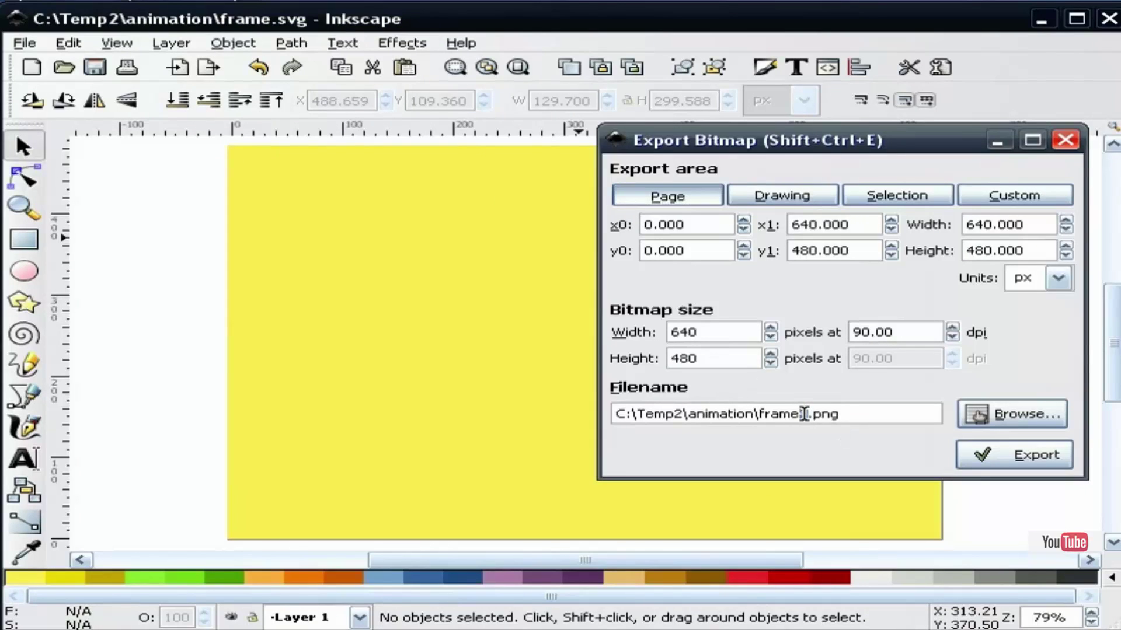
{"action": "left_click", "coordinate": [986, 457]}
{"action": "left_click", "coordinate": [1068, 133]}
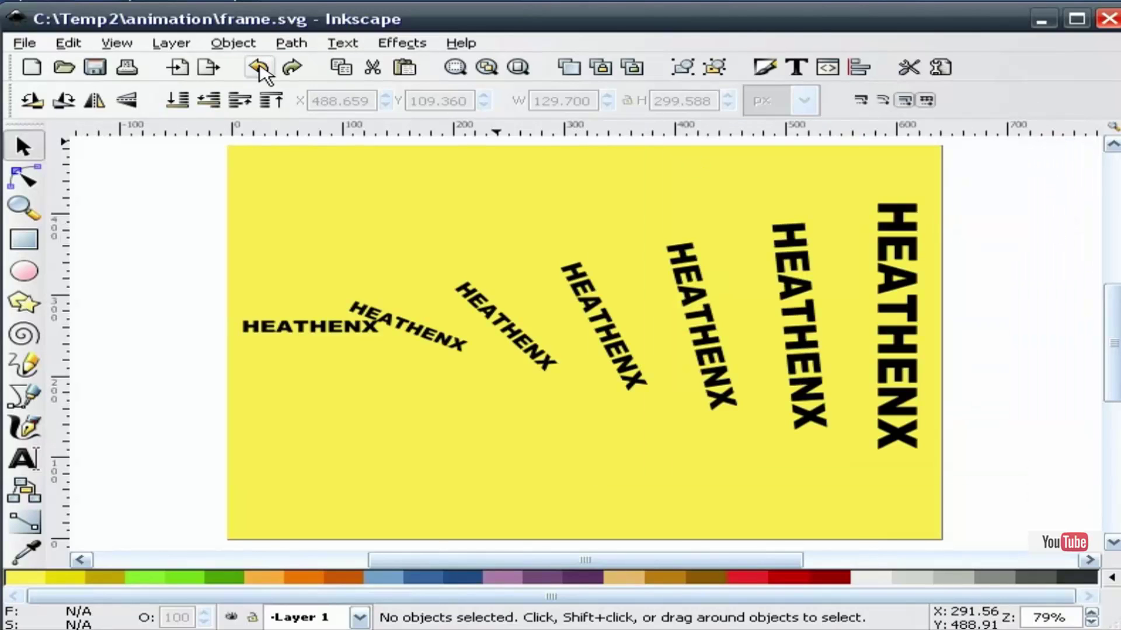
Hide all but the sixth HEATHENX, export frame6.png, then undo to restore copies
{"action": "left_click_drag", "start_coordinate": [154, 442], "coordinate": [755, 187]}
{"action": "left_click", "coordinate": [179, 102]}
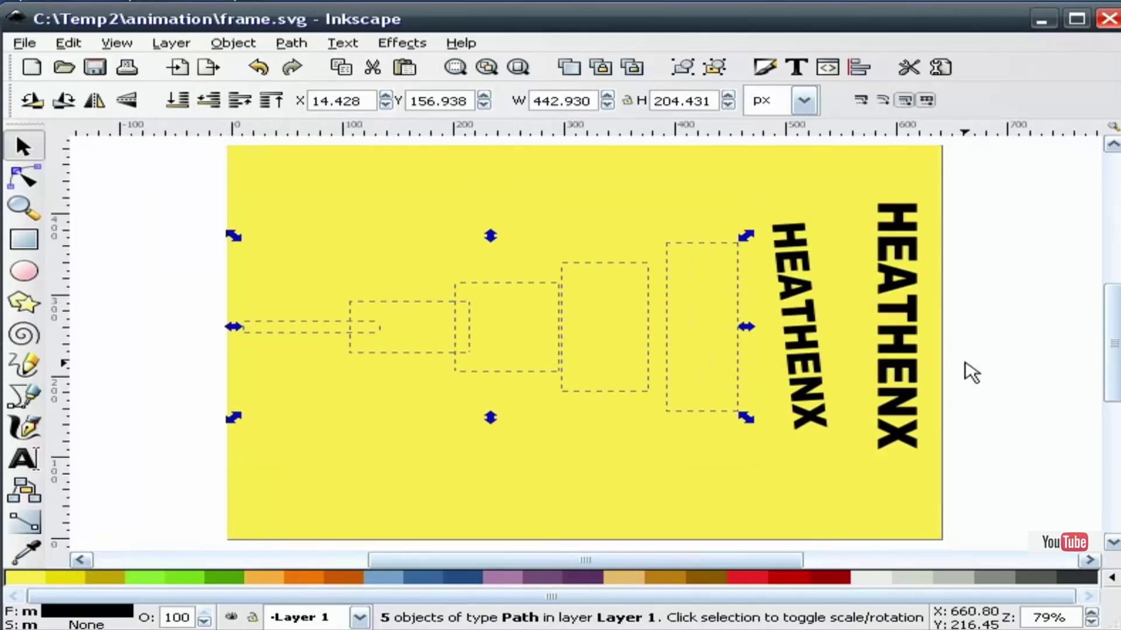
{"action": "left_click", "coordinate": [1028, 494]}
{"action": "left_click_drag", "start_coordinate": [1028, 493], "coordinate": [833, 175]}
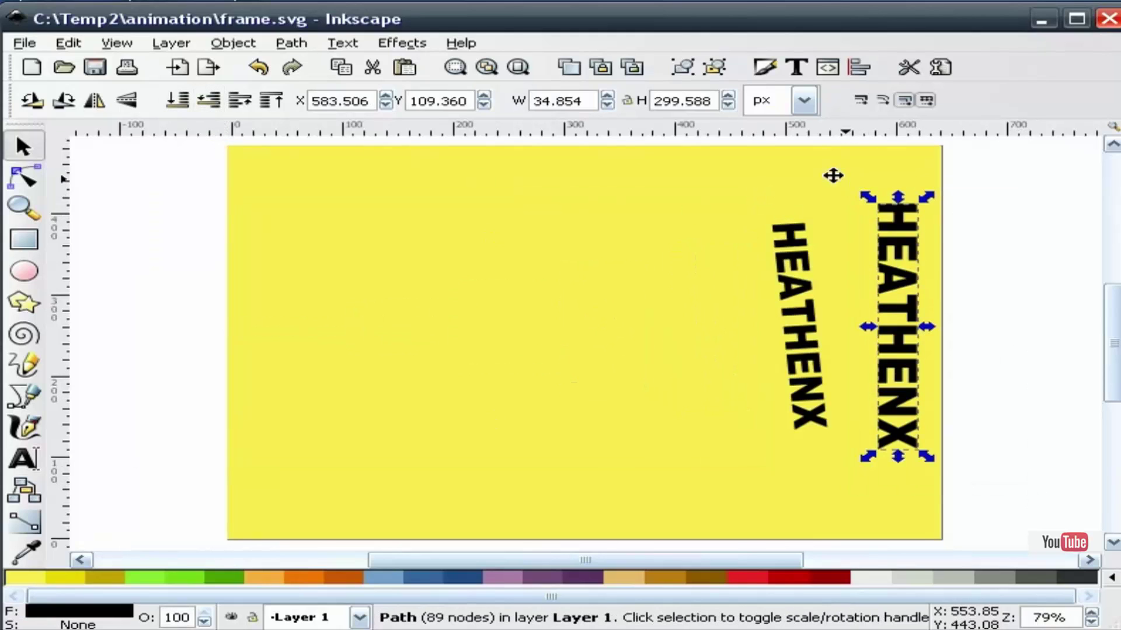
{"action": "left_click", "coordinate": [178, 100]}
{"action": "left_click", "coordinate": [139, 251]}
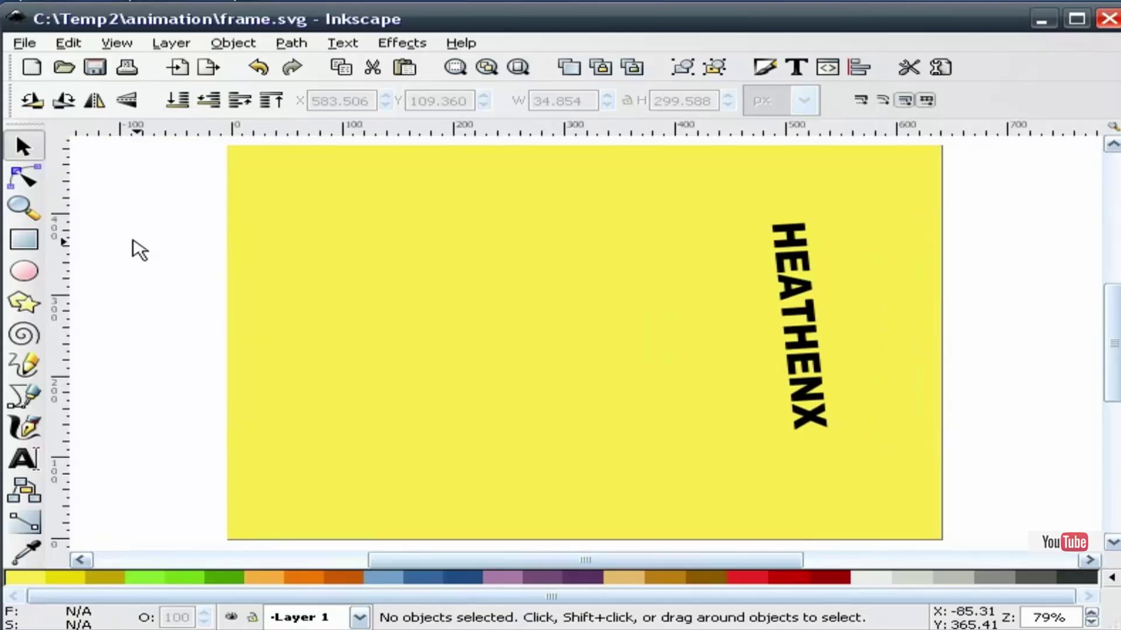
{"action": "left_click", "coordinate": [210, 69]}
{"action": "left_click", "coordinate": [822, 414]}
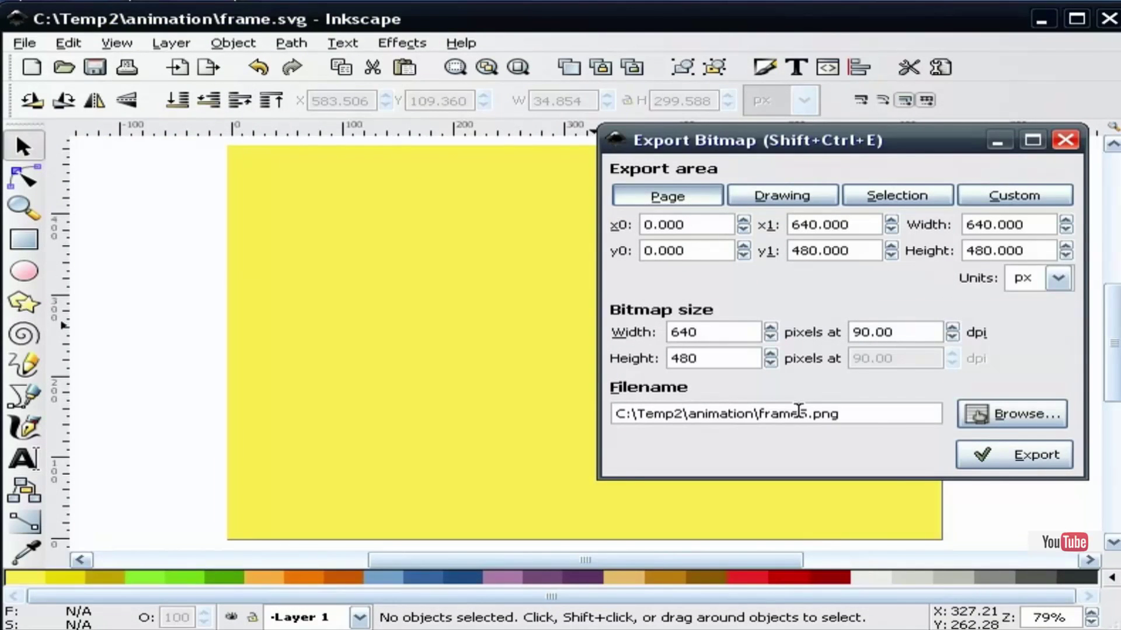
{"action": "left_click", "coordinate": [969, 449]}
{"action": "left_click", "coordinate": [1065, 141]}
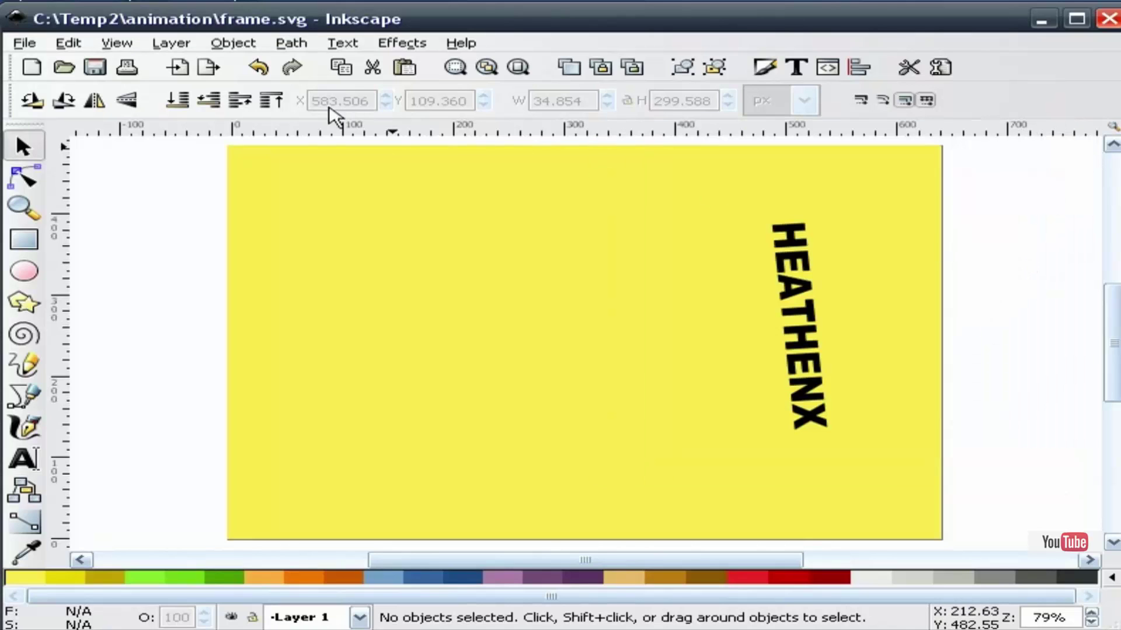
{"action": "left_click", "coordinate": [182, 100]}
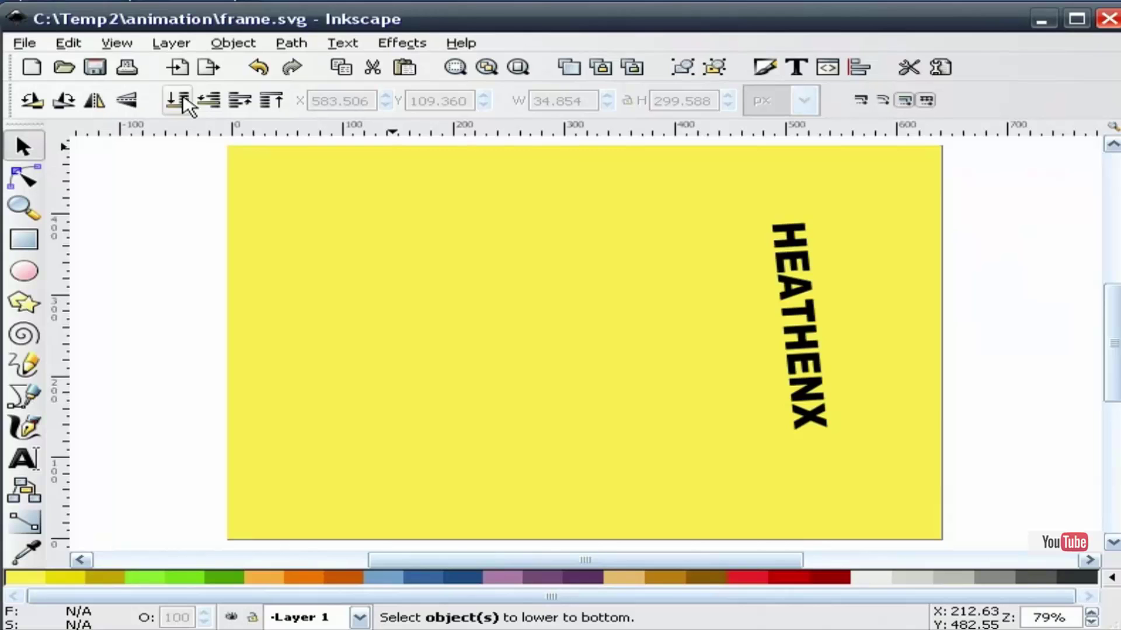
{"action": "left_click", "coordinate": [257, 68]}
Hide every copy except the vertical HEATHENX and export the page as frame7.png
{"action": "left_click", "coordinate": [258, 67]}
{"action": "left_click", "coordinate": [258, 67]}
{"action": "left_click", "coordinate": [258, 67]}
{"action": "left_click", "coordinate": [258, 67]}
{"action": "left_click", "coordinate": [257, 67]}
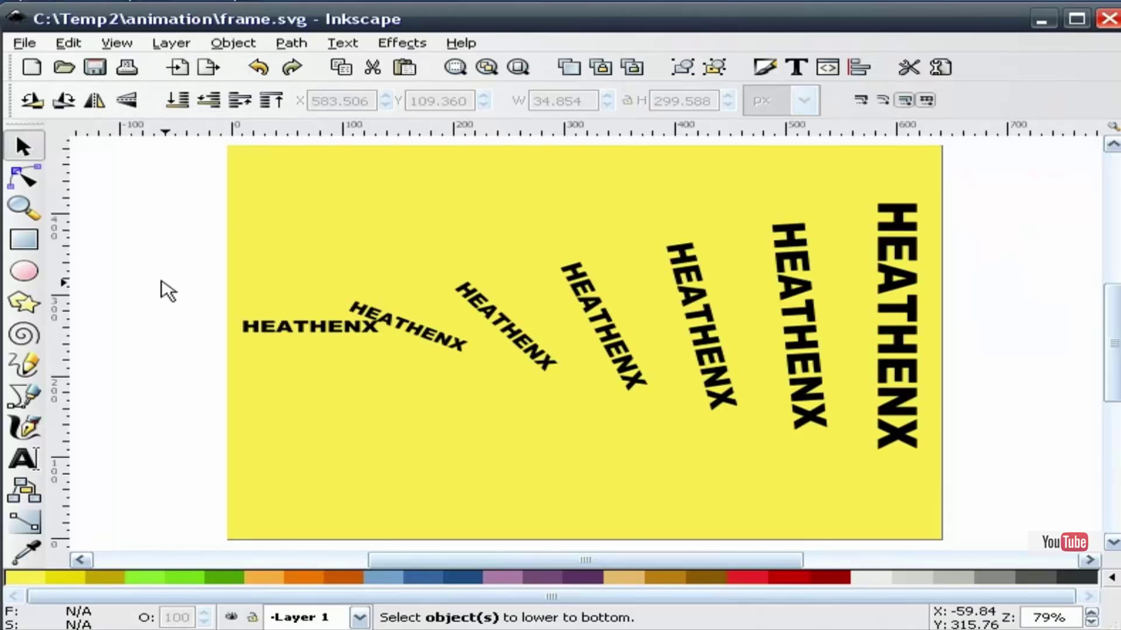
{"action": "left_click_drag", "start_coordinate": [153, 470], "coordinate": [849, 182]}
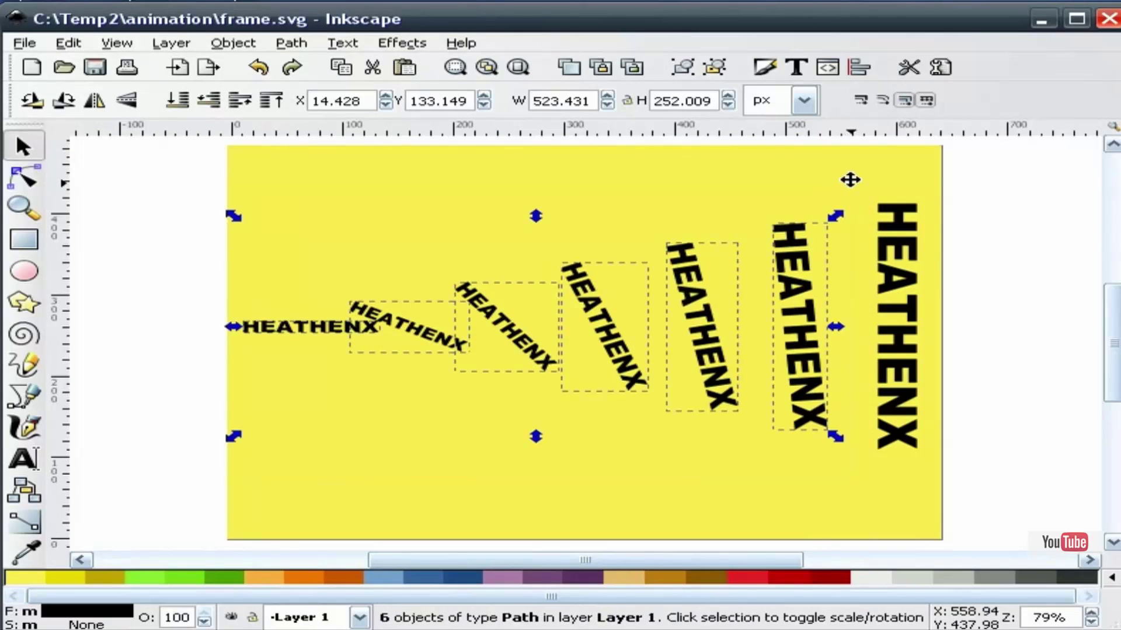
{"action": "left_click", "coordinate": [209, 101]}
{"action": "left_click", "coordinate": [165, 187]}
{"action": "left_click", "coordinate": [209, 67]}
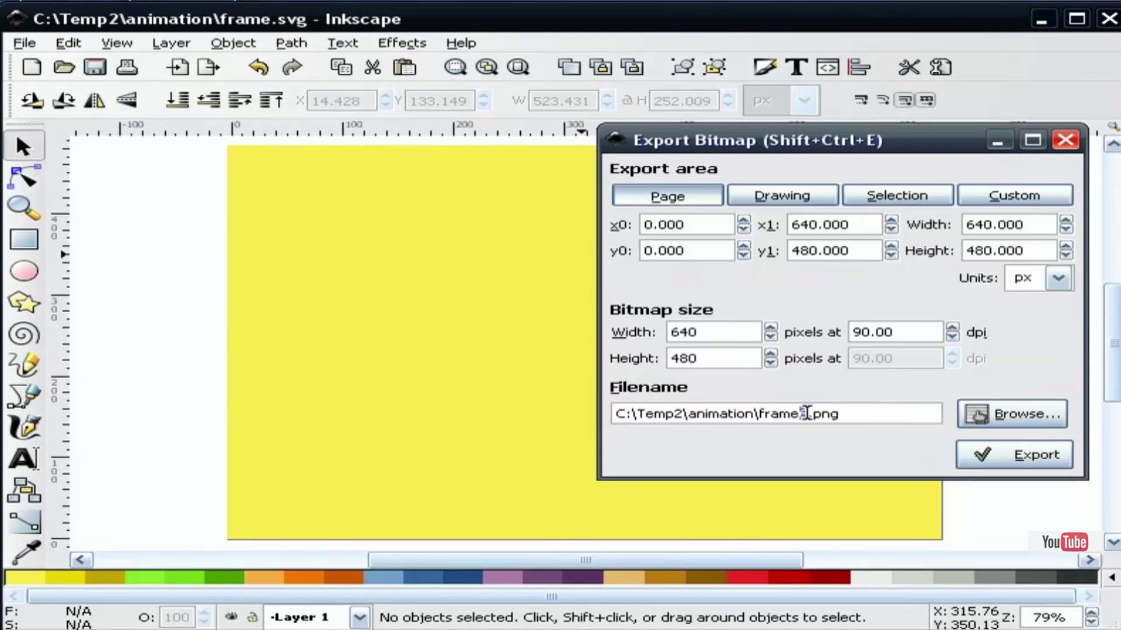
{"action": "left_click", "coordinate": [1024, 458]}
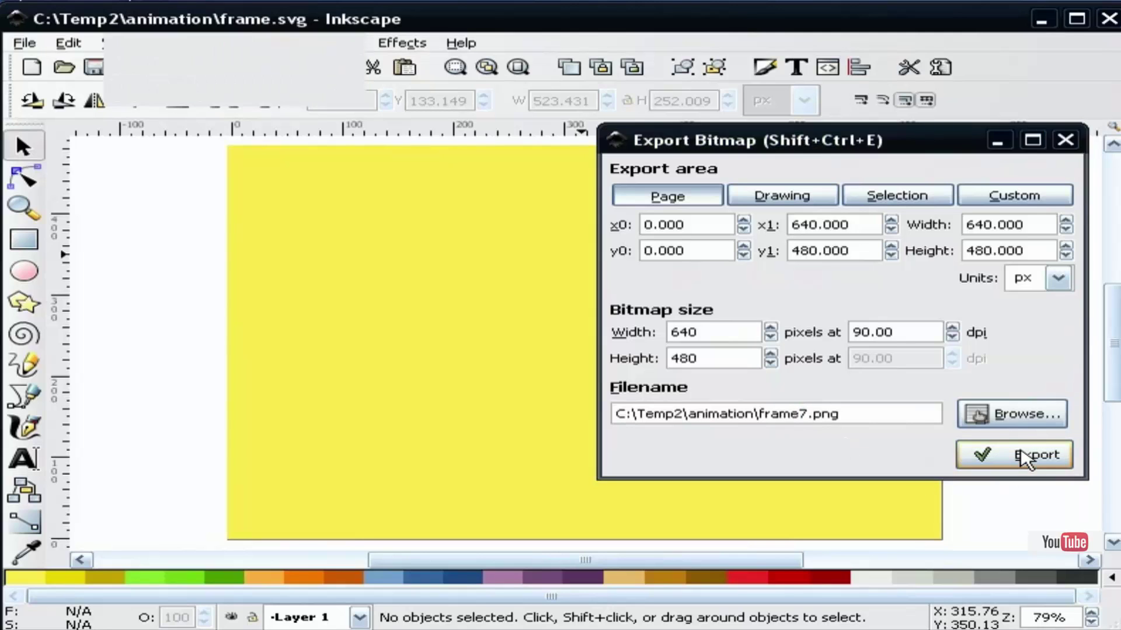
{"action": "left_click", "coordinate": [1066, 141]}
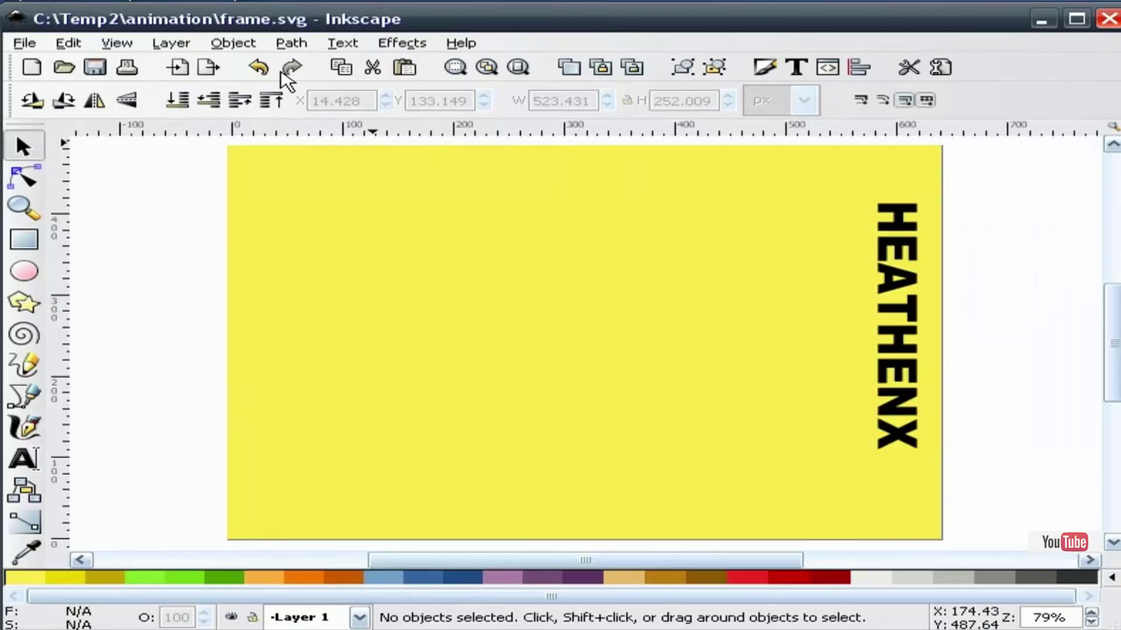
Delete all seven words, export the plain yellow page as frame8.png, then undo
{"action": "left_click", "coordinate": [259, 68]}
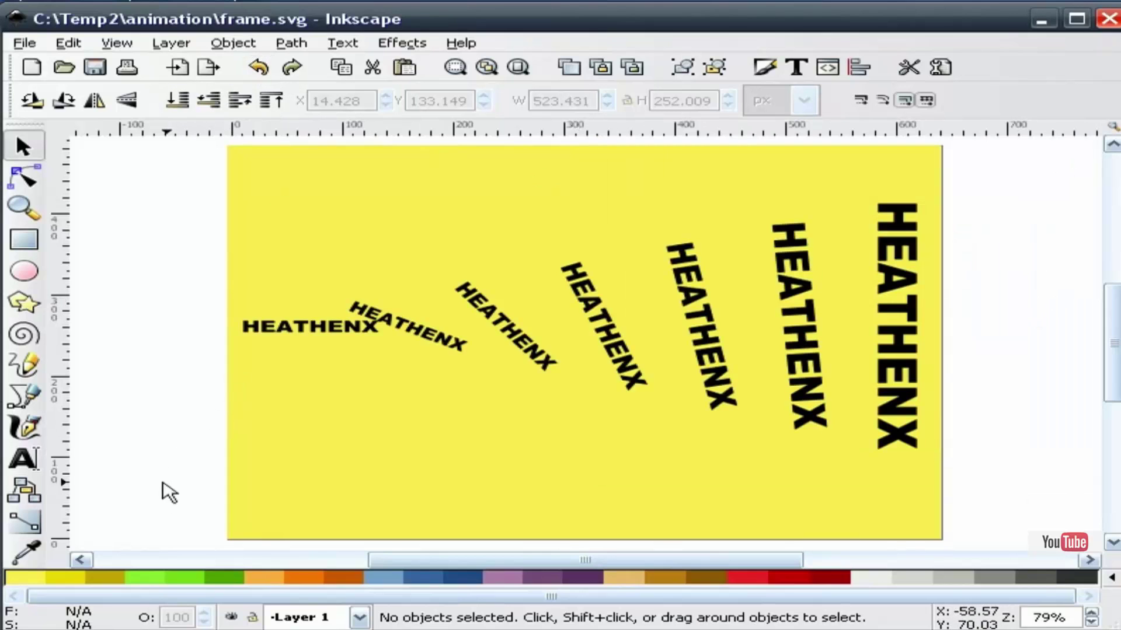
{"action": "left_click_drag", "start_coordinate": [138, 511], "coordinate": [1017, 184]}
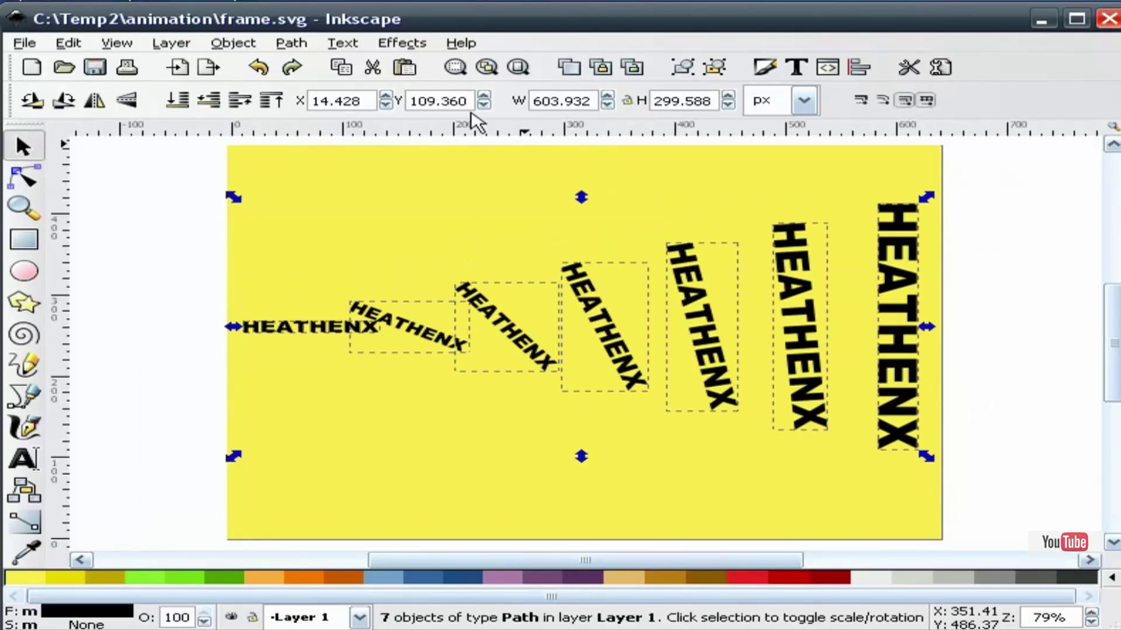
{"action": "key", "text": "Delete"}
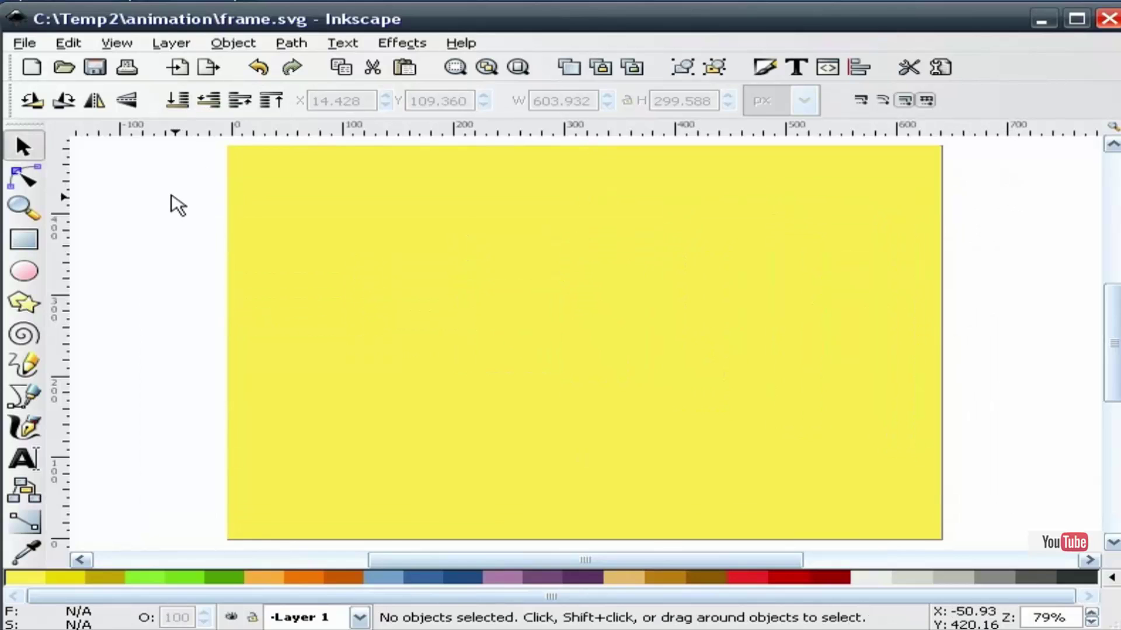
{"action": "left_click", "coordinate": [208, 68]}
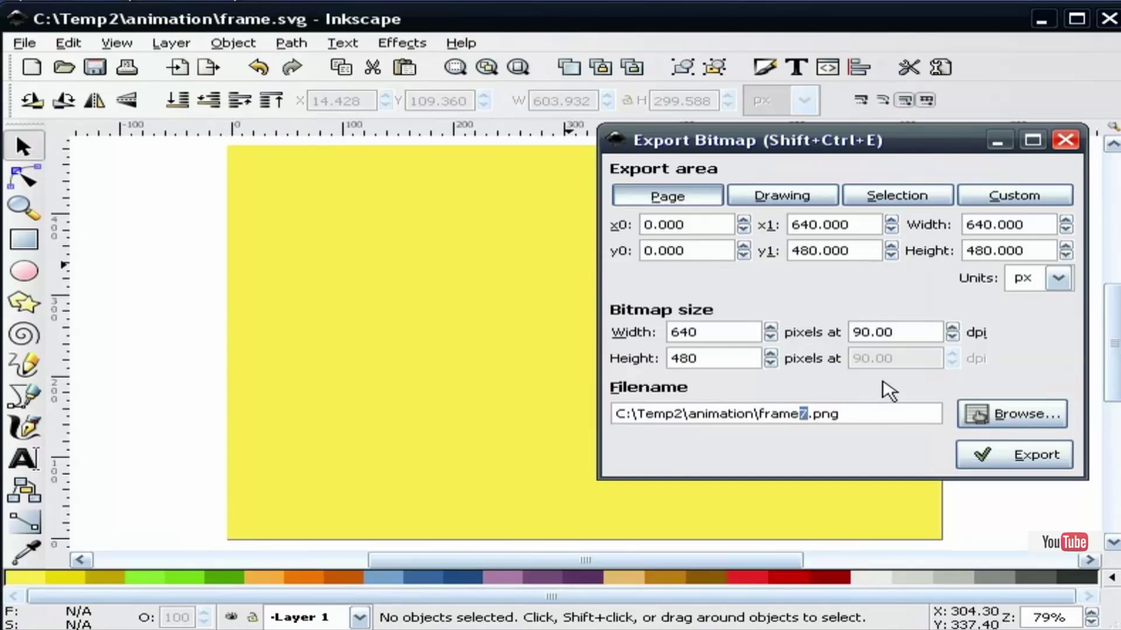
{"action": "left_click", "coordinate": [1011, 458]}
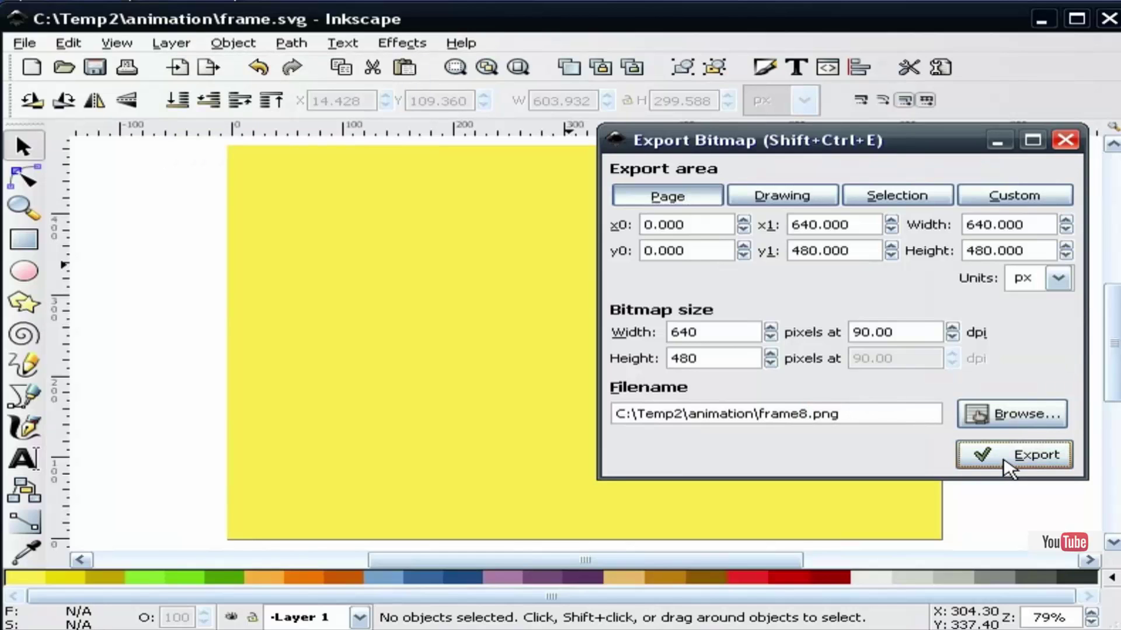
{"action": "left_click", "coordinate": [1065, 140]}
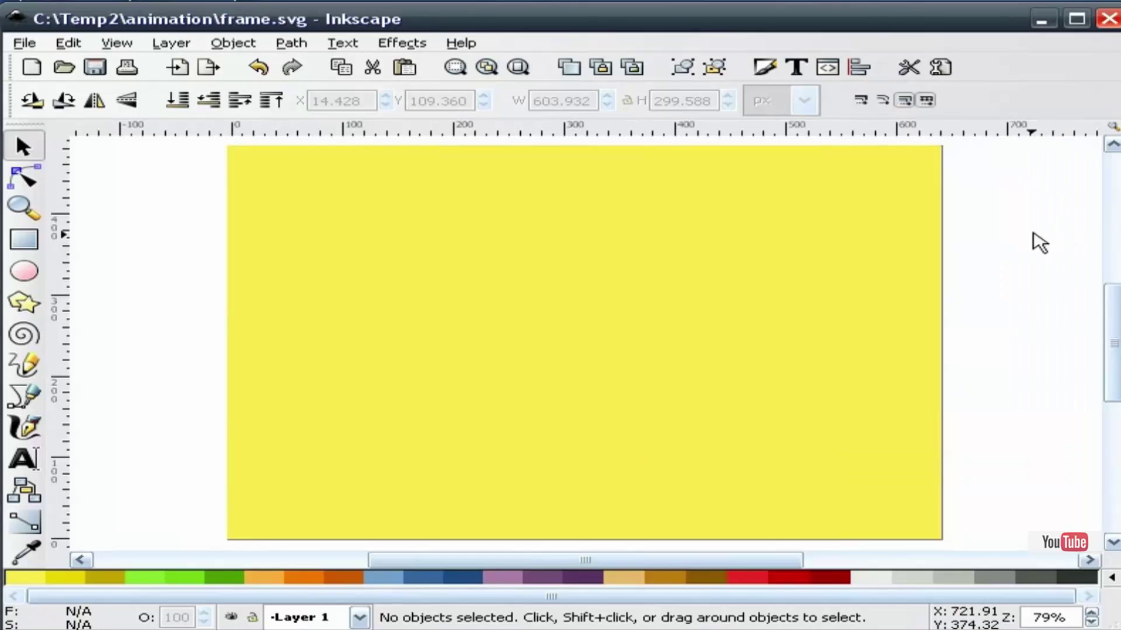
{"action": "left_click", "coordinate": [257, 69]}
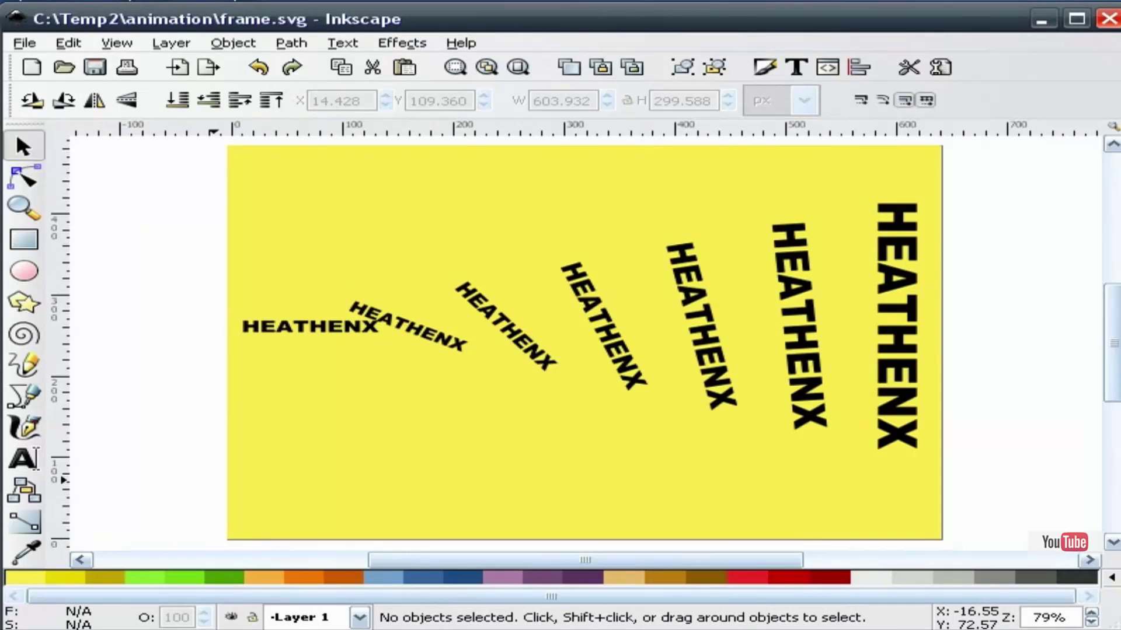
Switch from Inkscape to the C:\Temp2\animation window holding the frame PNGs and png2swf.exe
{"action": "key", "text": "alt+Tab"}
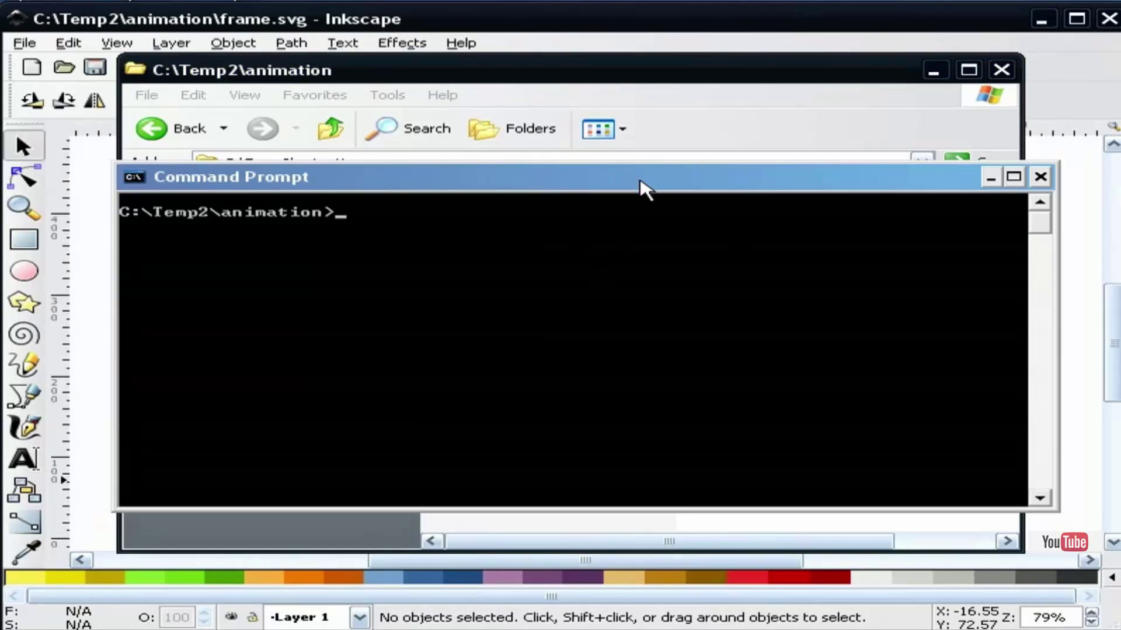
Paste and run 'png2swf.exe -o output.swf -r 10 *.png' in the console to build output.swf
{"action": "mouse_move", "coordinate": [640, 179]}
{"action": "left_mouse_down"}
{"action": "mouse_move", "coordinate": [618, 167]}
{"action": "mouse_move", "coordinate": [626, 174]}
{"action": "left_mouse_up"}
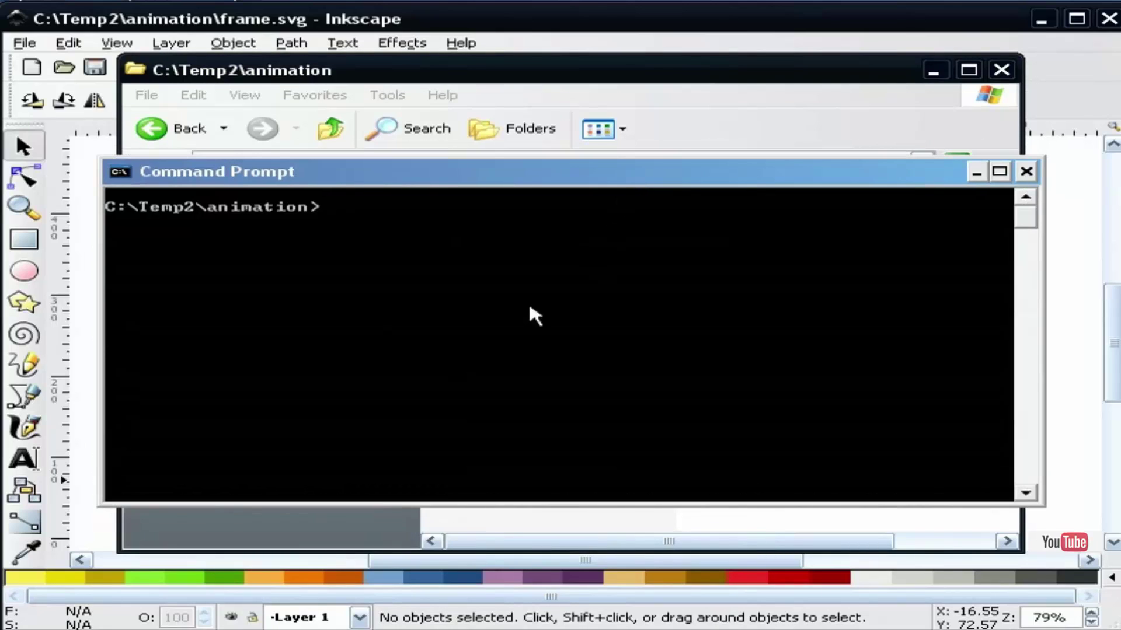
{"action": "right_click", "coordinate": [332, 207]}
{"action": "left_click", "coordinate": [359, 246]}
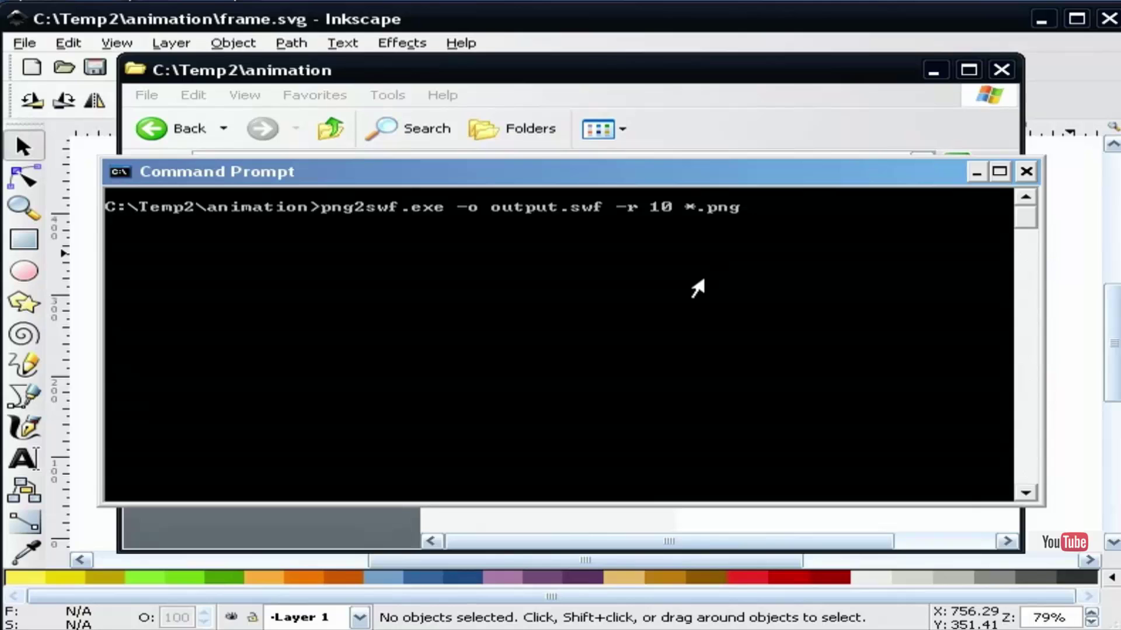
{"action": "key", "text": "Return"}
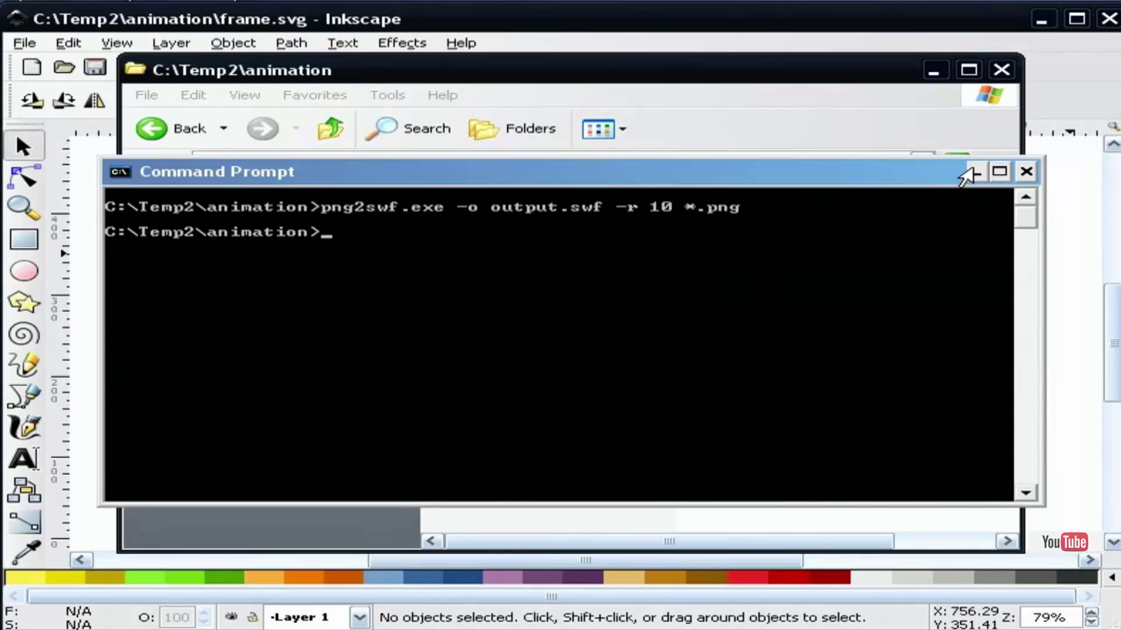
Close the console and play output.swf in IrfanView to watch HEATHENX rotate
{"action": "left_click", "coordinate": [1026, 171]}
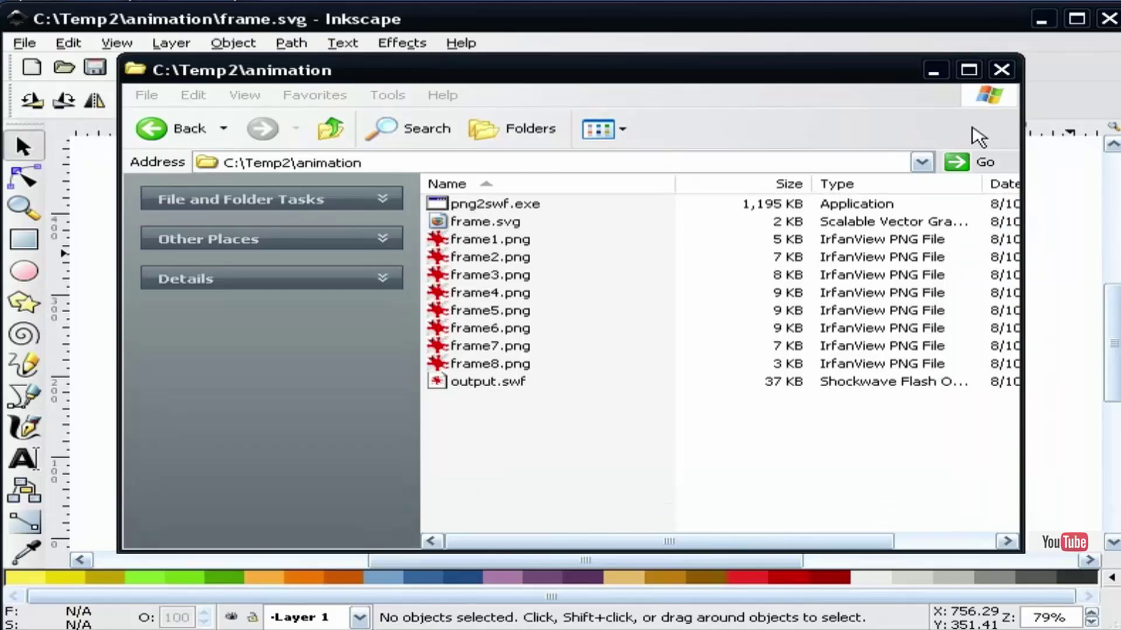
{"action": "double_click", "coordinate": [492, 382]}
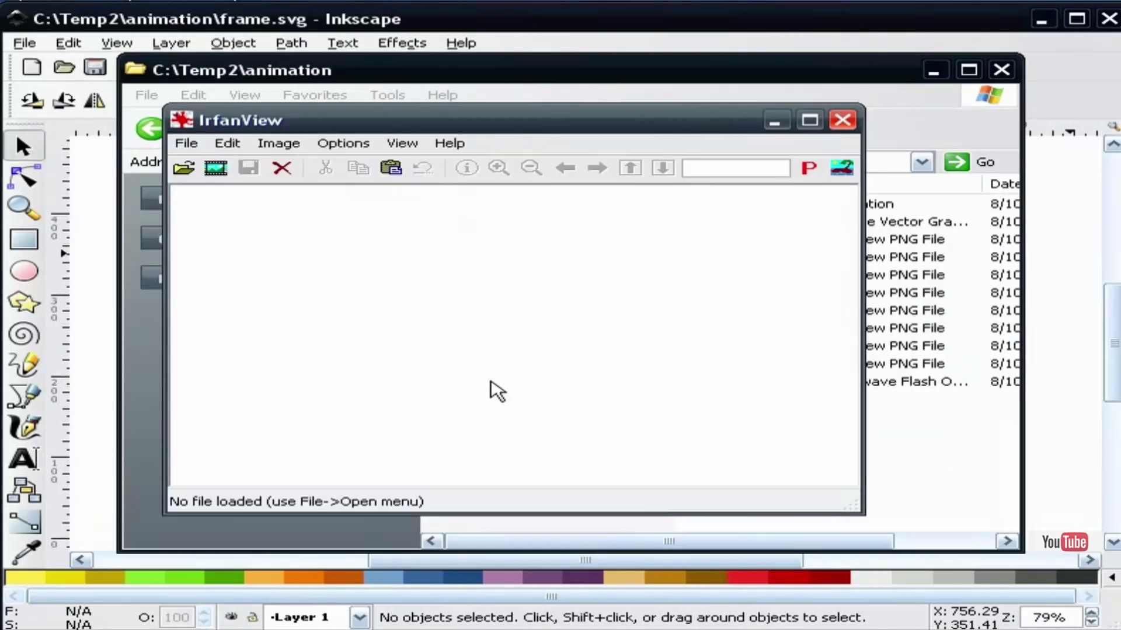
{"action": "left_click_drag", "start_coordinate": [830, 71], "coordinate": [599, 57]}
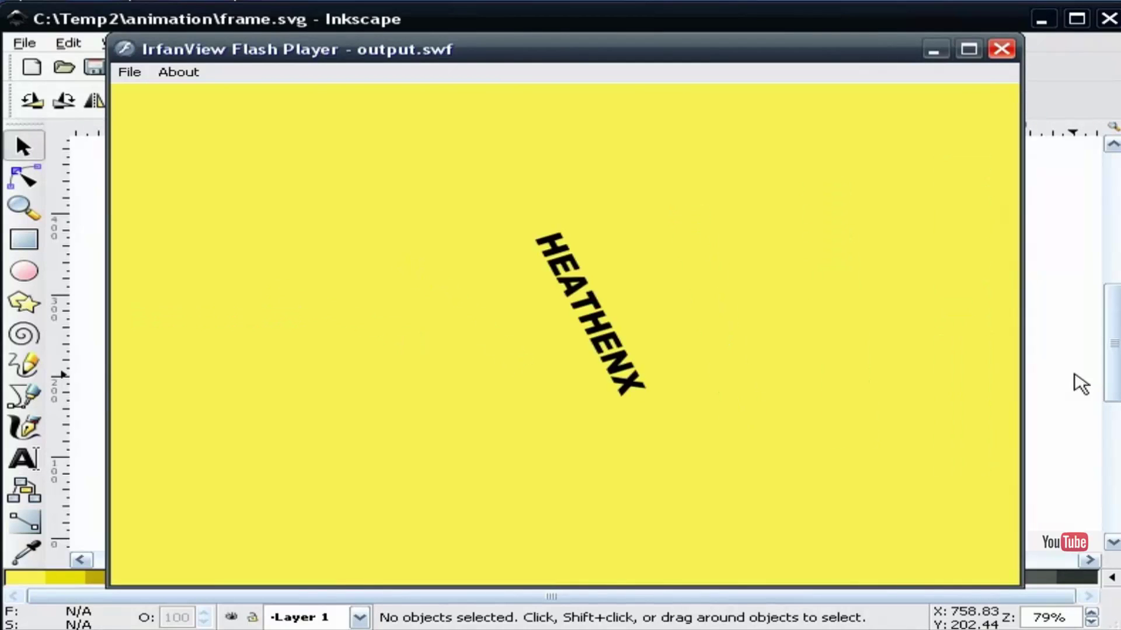
Close the Flash player and IrfanView, and minimize Explorer to return to frame.svg in Inkscape
{"action": "left_click", "coordinate": [1002, 49]}
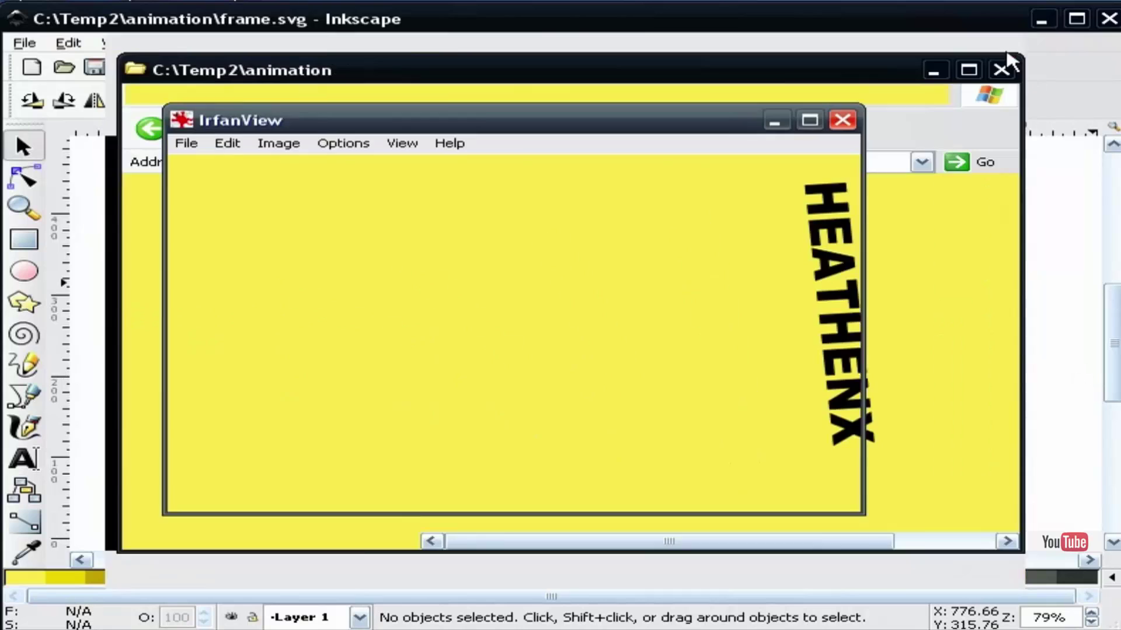
{"action": "left_click", "coordinate": [843, 120]}
{"action": "left_click", "coordinate": [933, 71]}
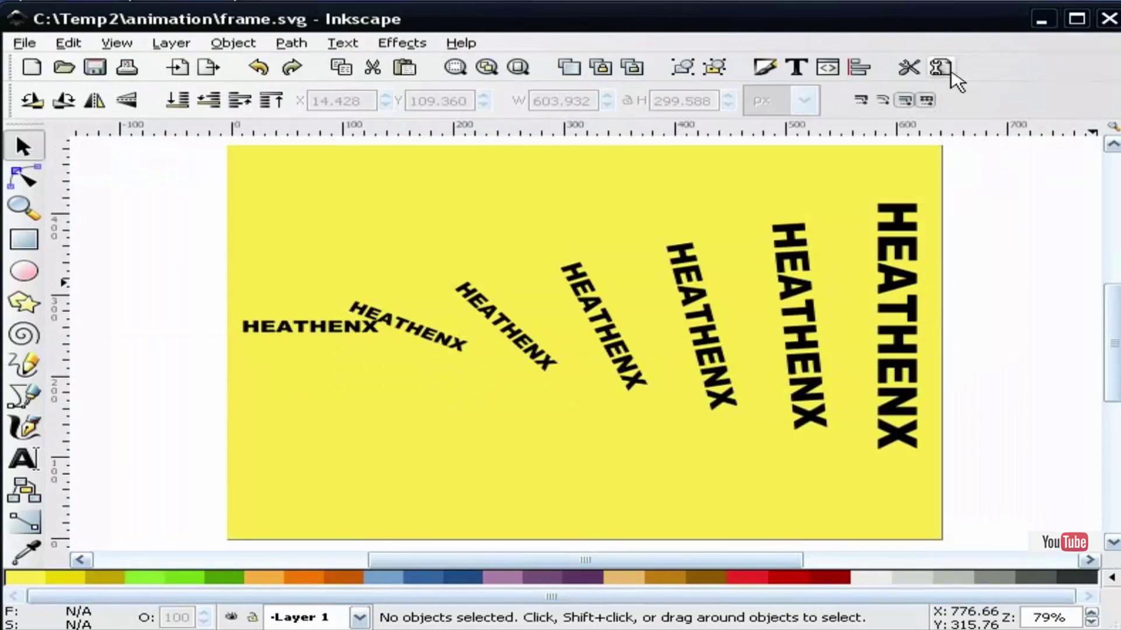